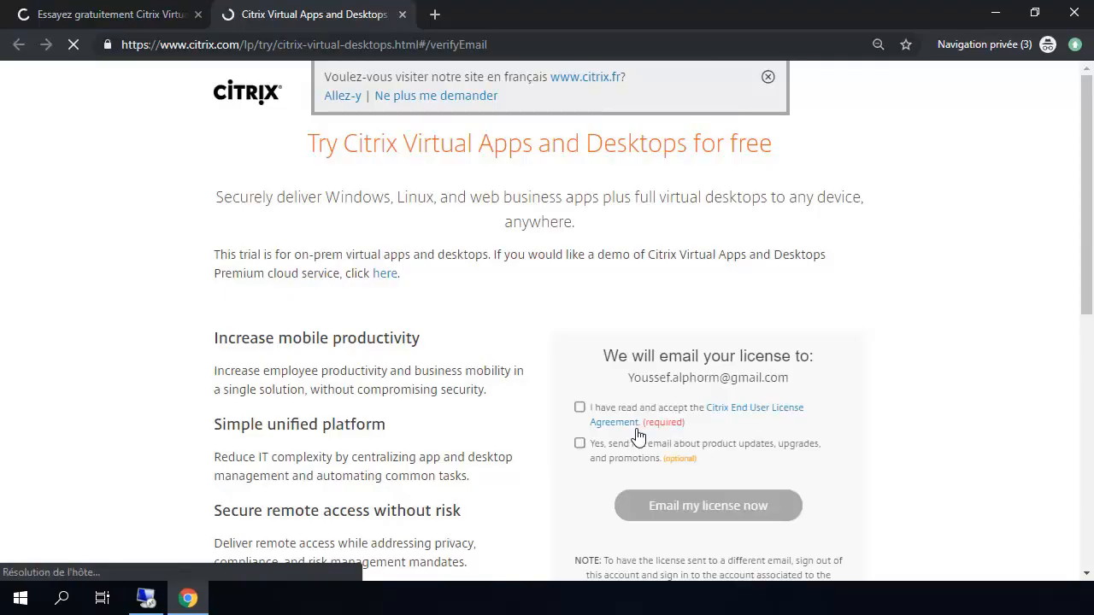
Step: Accept the Citrix End User License Agreement and leave the marketing e-mail options unticked
left_click(579, 414)
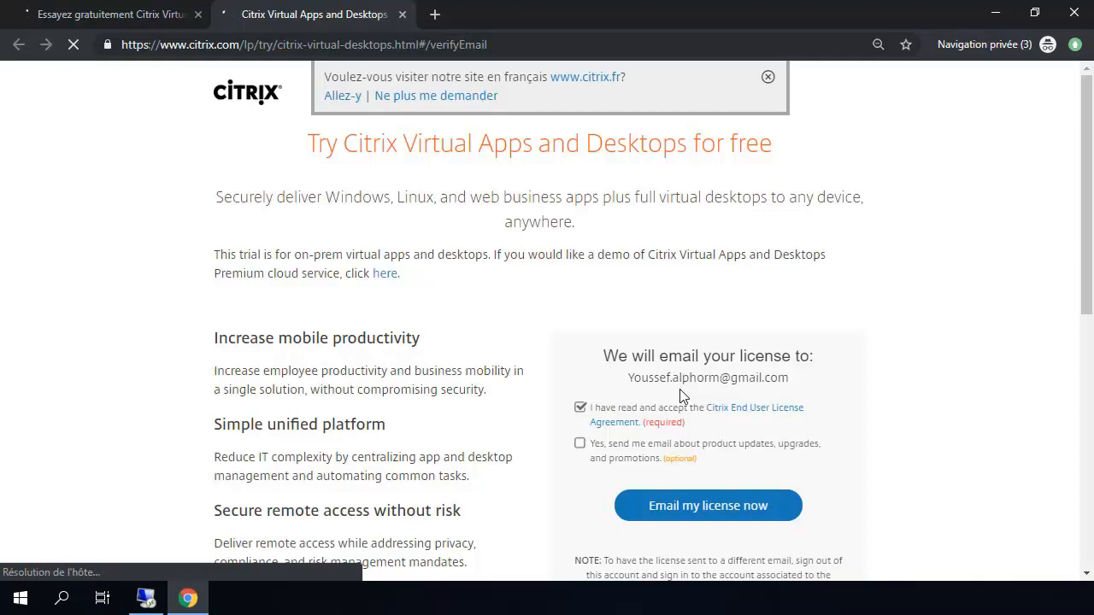
Step: Load citrix.com in a new private tab and go to the Citrix account page
left_click(436, 15)
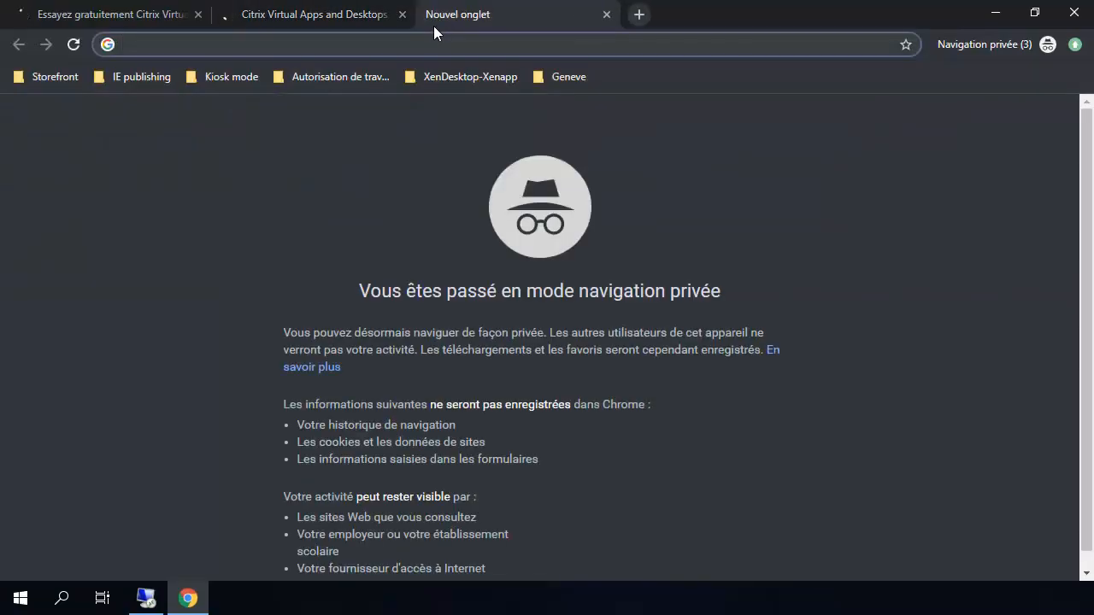
type("citrix.com")
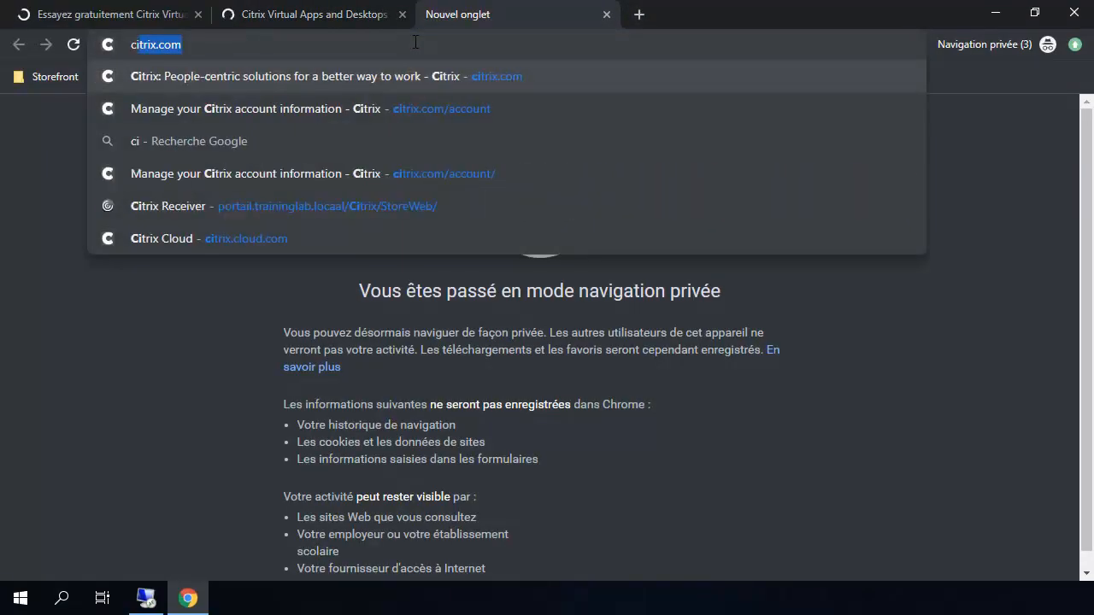
key("Return")
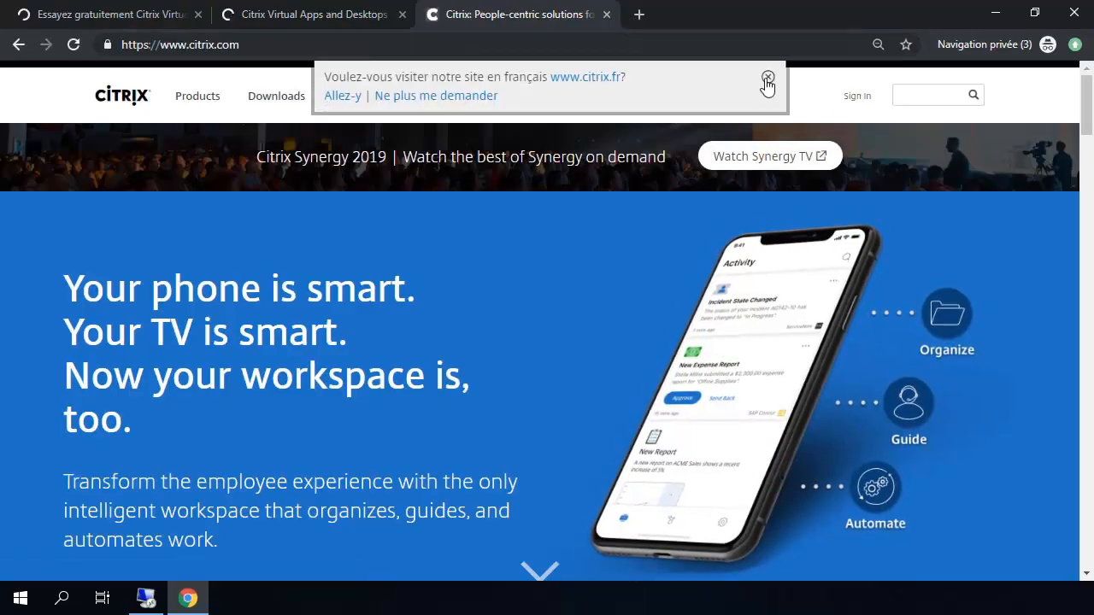
left_click(768, 78)
mouse_move(857, 94)
left_click(859, 141)
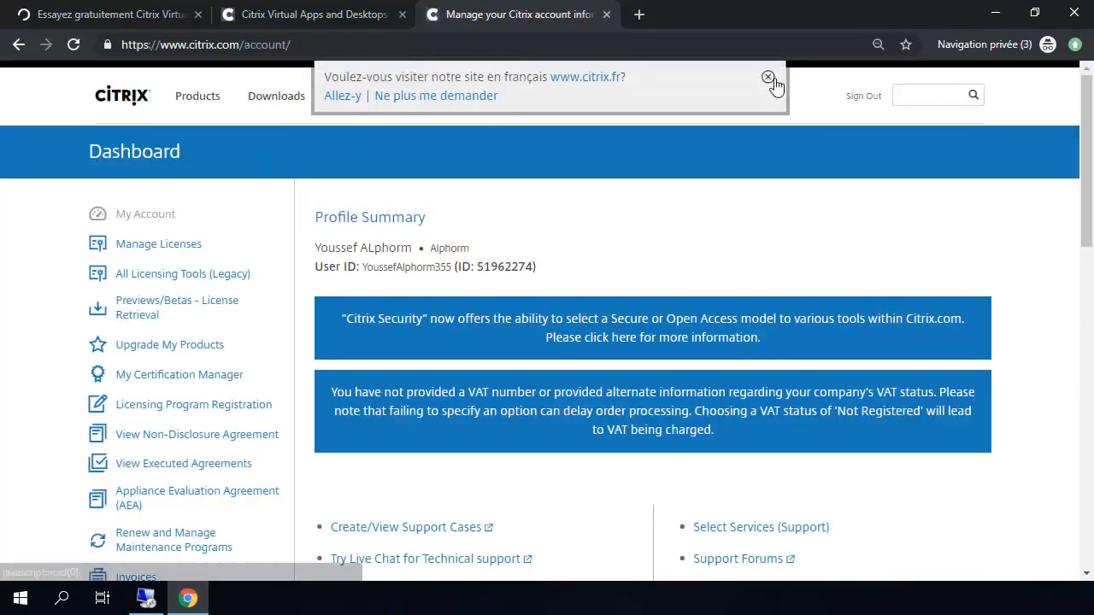
Step: Sign out of the Citrix account and return to the account sign-in area
left_click(768, 77)
left_click(865, 96)
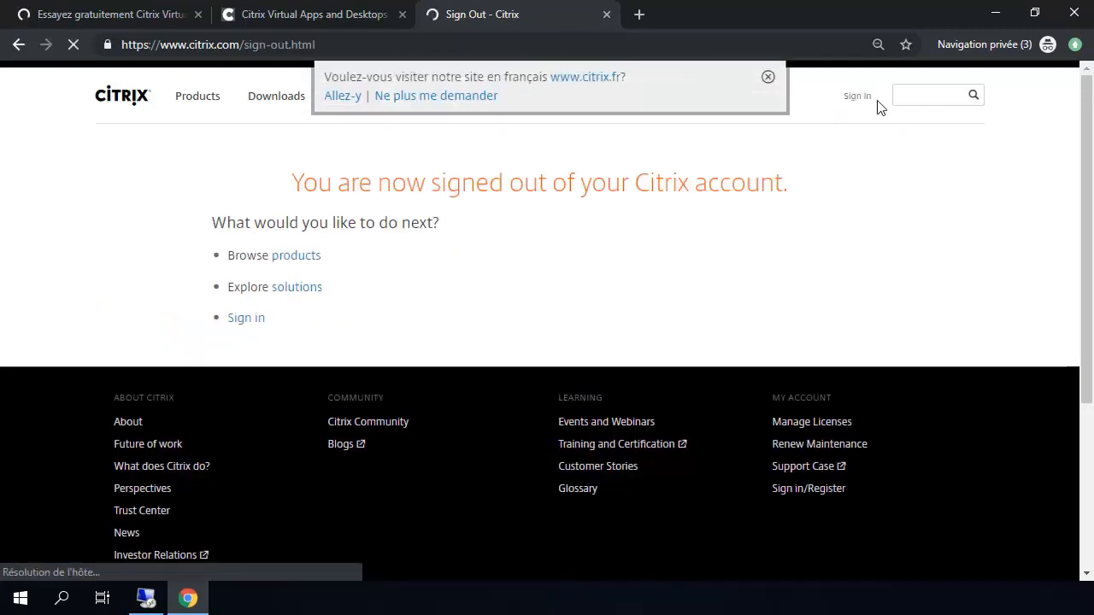
left_click(768, 77)
mouse_move(859, 94)
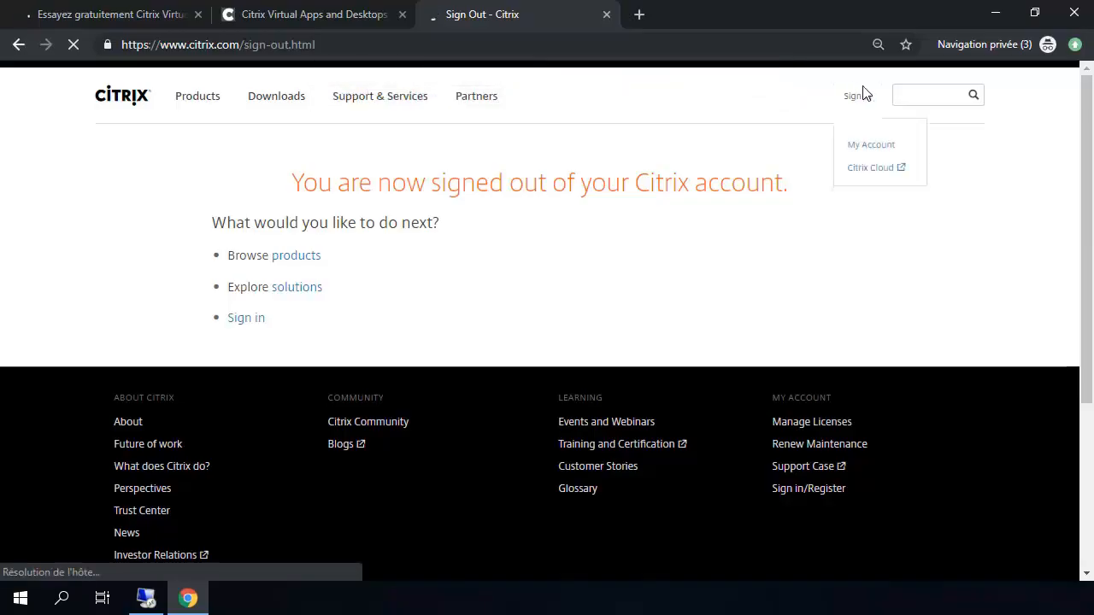
left_click(868, 152)
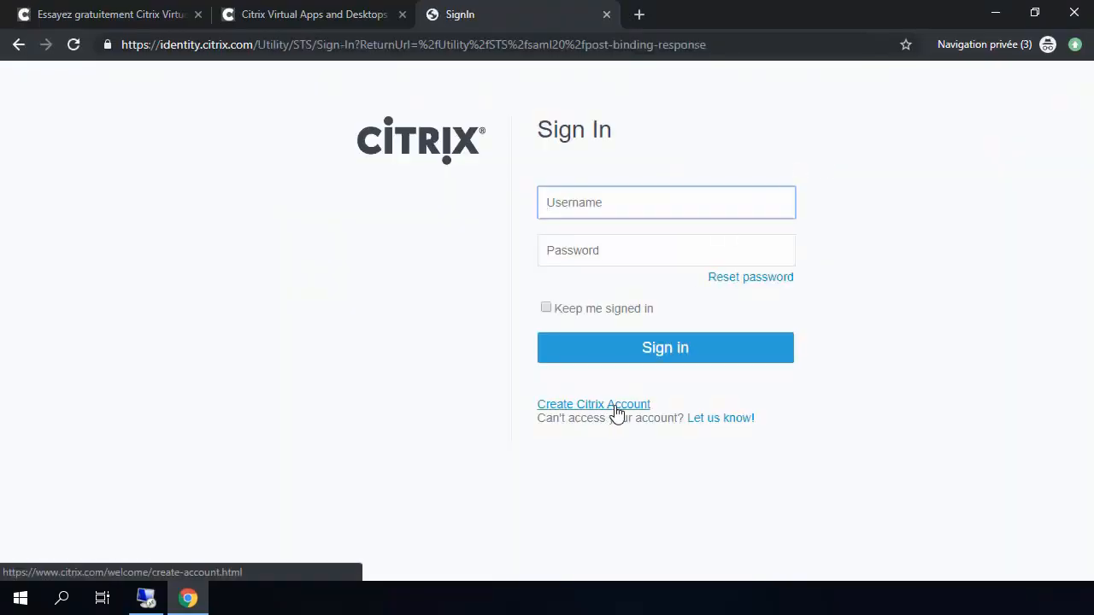
Step: Start creating a new Citrix account, then close the tab to return to the trial form
left_click(613, 411)
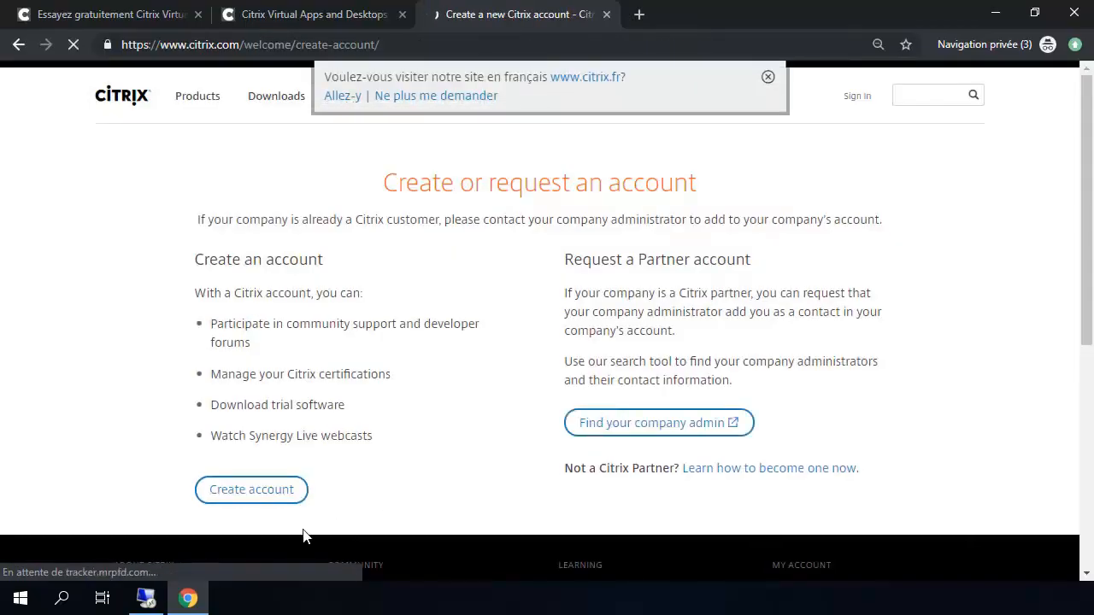
left_click(264, 495)
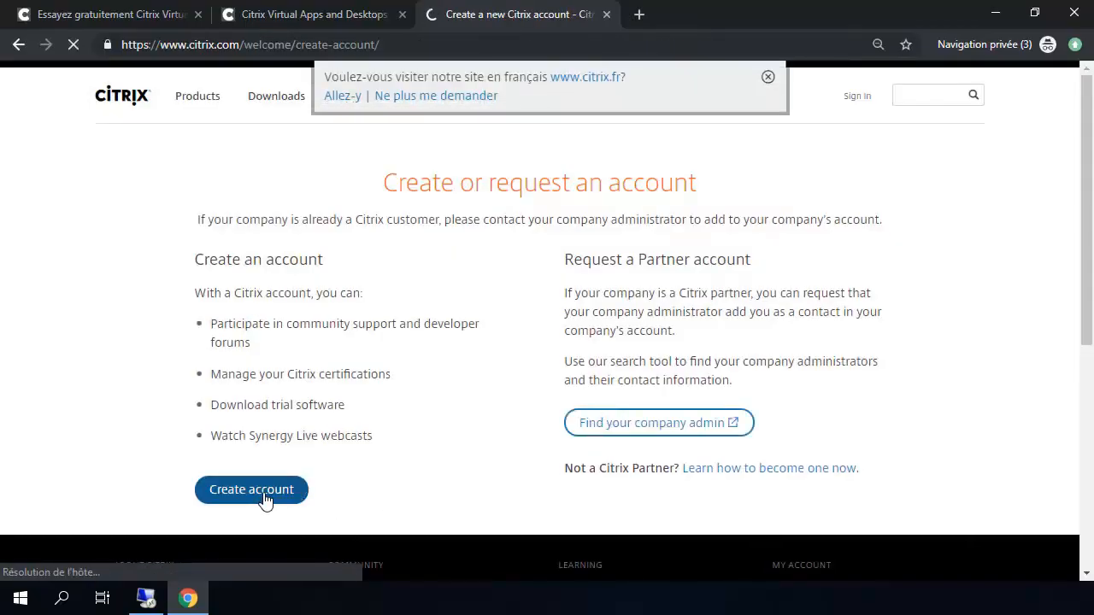
left_click(767, 77)
left_click(607, 14)
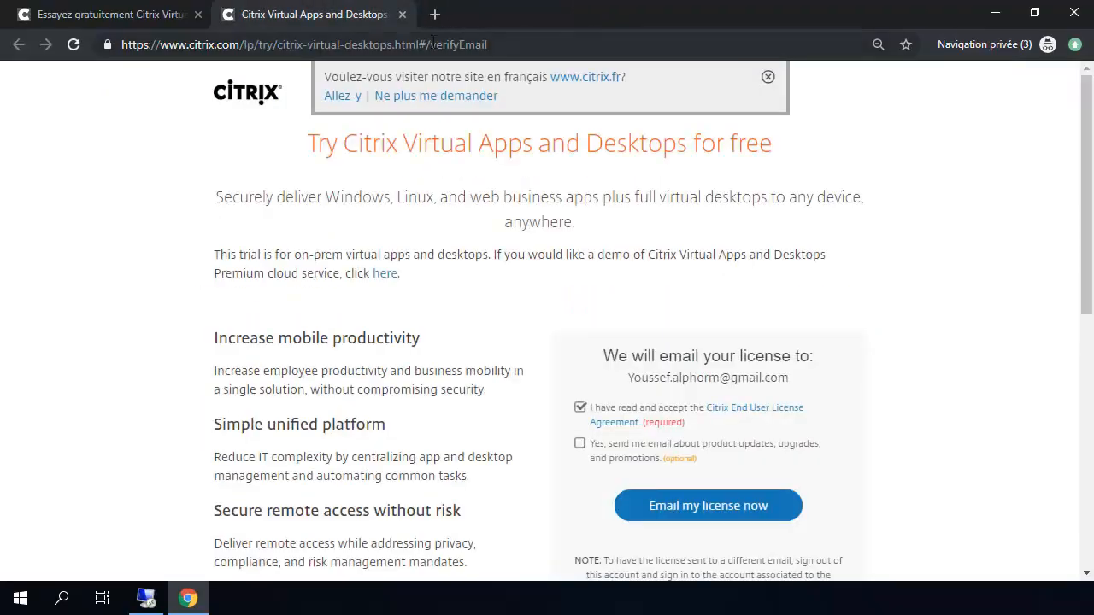
Step: Email the trial license, then continue from the account-created confirmation to the Citrix Sign In page
left_click(690, 513)
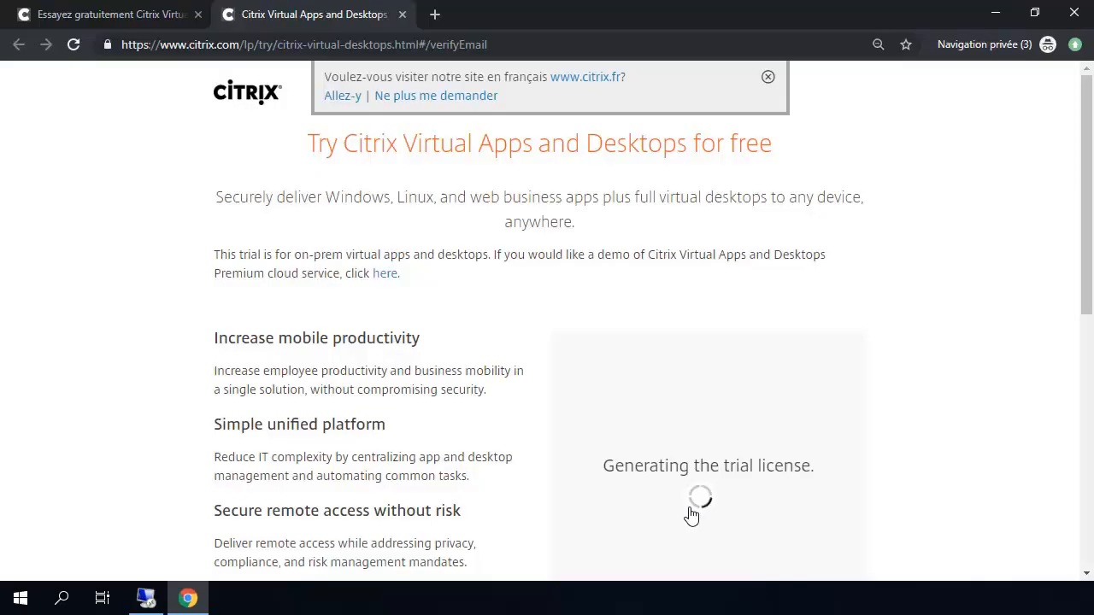
left_click_drag(1082, 282, 1084, 318)
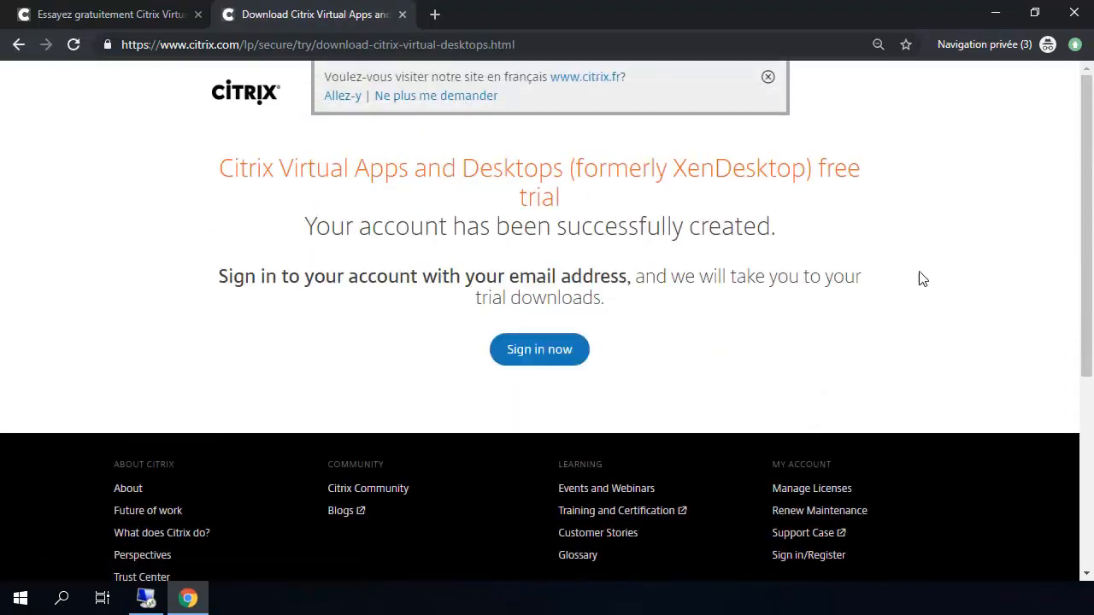
left_click(538, 361)
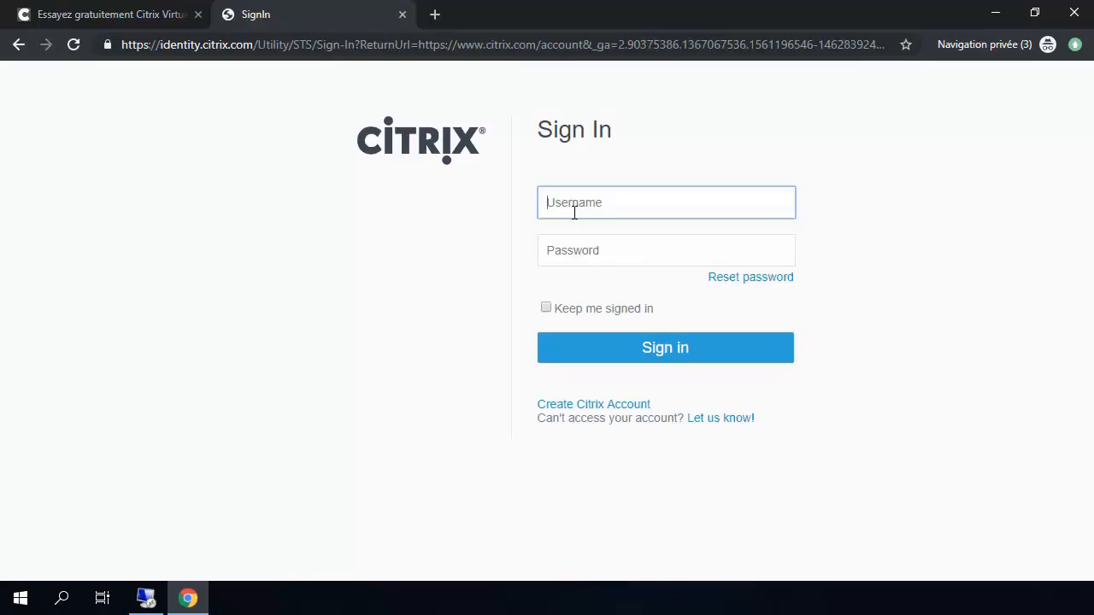
Step: Sign in with the Citrix username and account password to reach the account Dashboard
type("youssefalphorm355")
key("Tab")
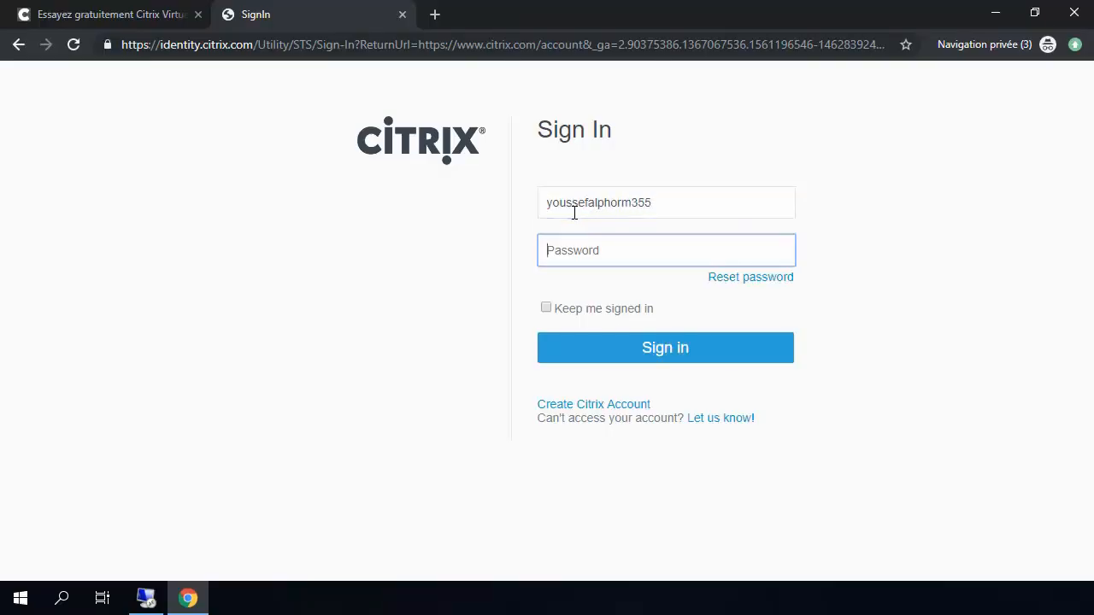
type("••••")
key("Return")
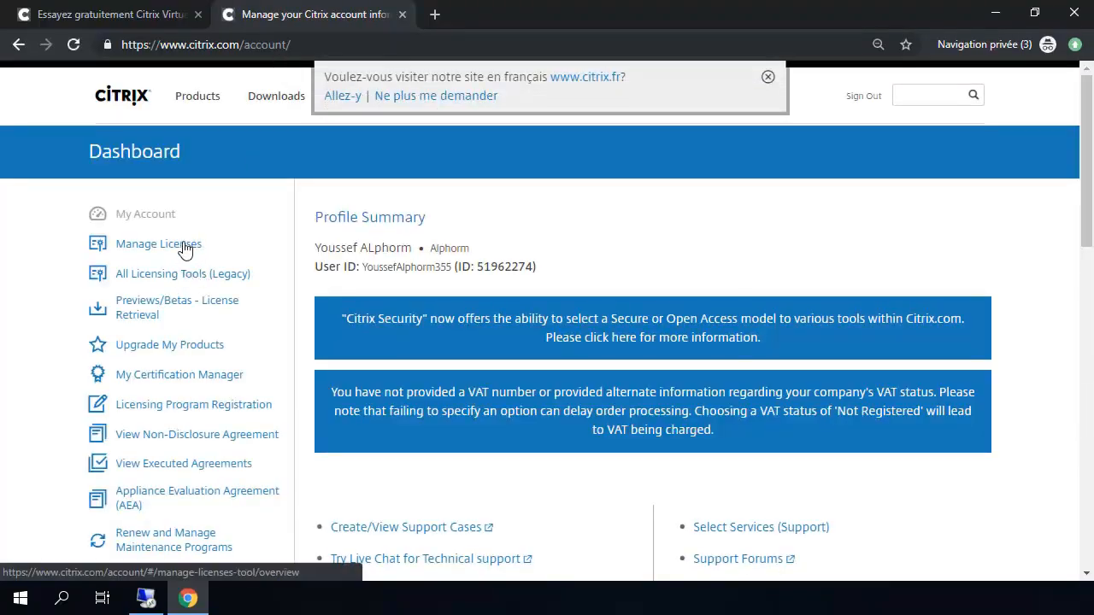
Step: On Manage Licenses, select the first Virtual Apps and Desktops Premium evaluation license and begin allocating it
left_click(180, 246)
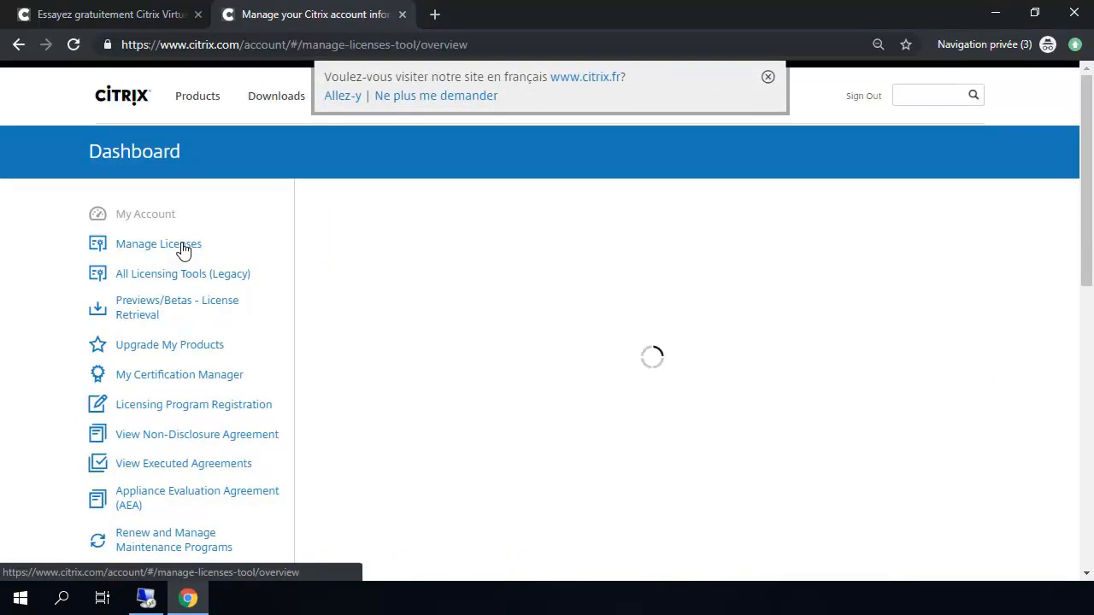
left_click(768, 78)
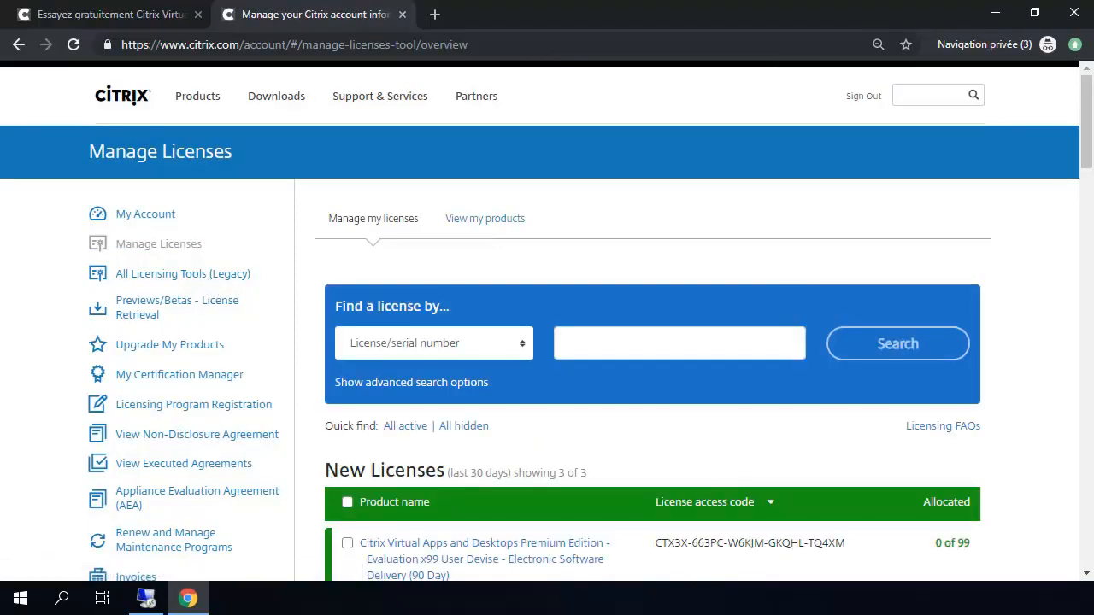
left_click_drag(1088, 158, 1087, 198)
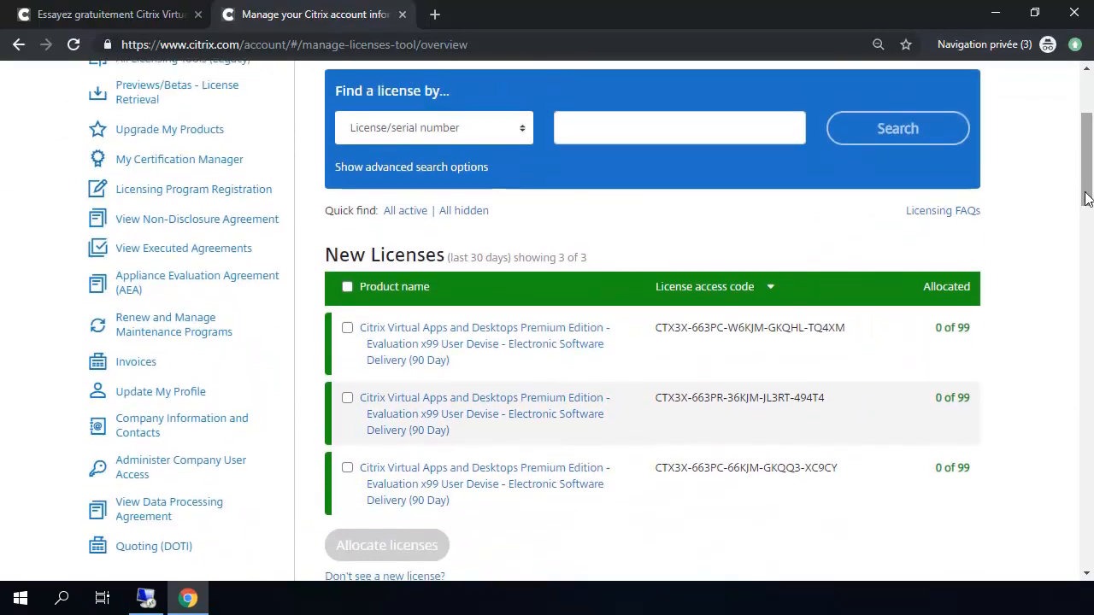
left_click(347, 329)
left_click(377, 549)
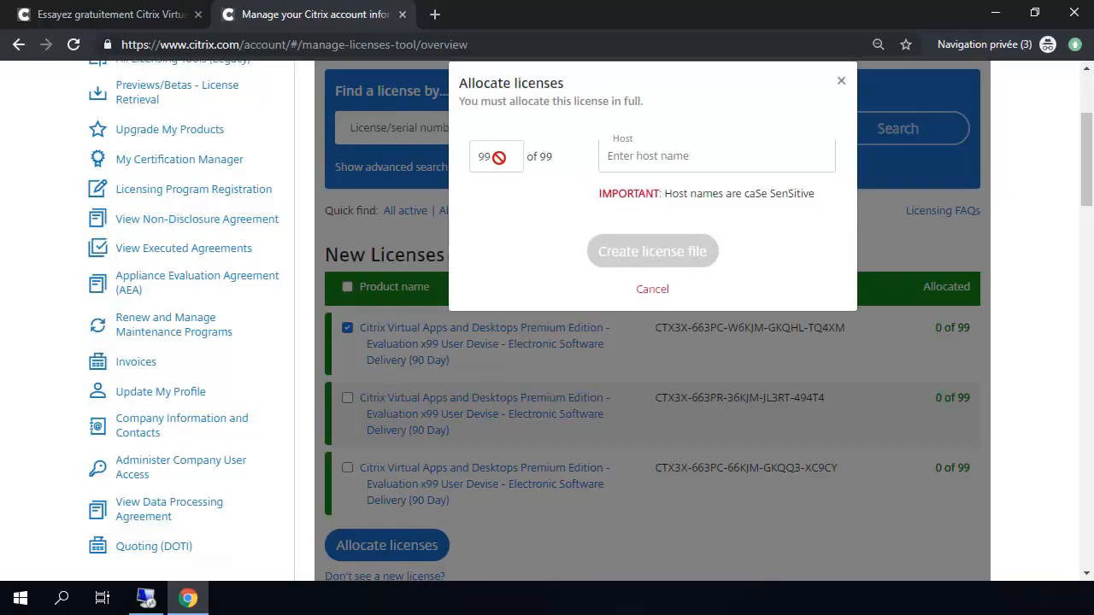
Step: Focus the Host field of the 99-license allocation, then switch to the Remote Desktop server session
left_click(655, 159)
left_click(146, 598)
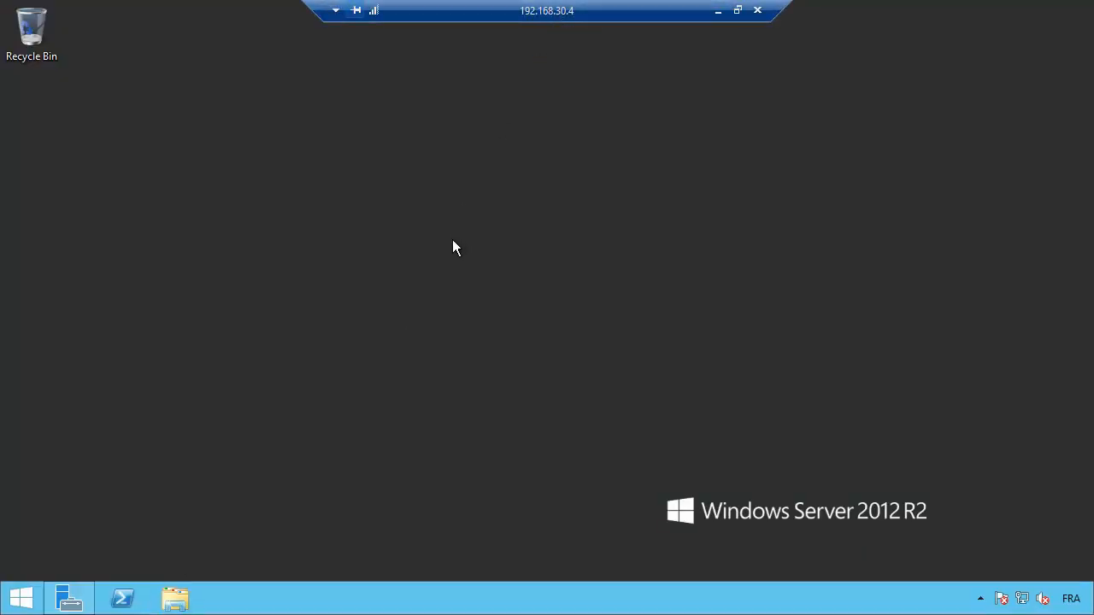
Step: Run hostname in a command prompt to show the server name SRV-ROLES-1
right_click(11, 603)
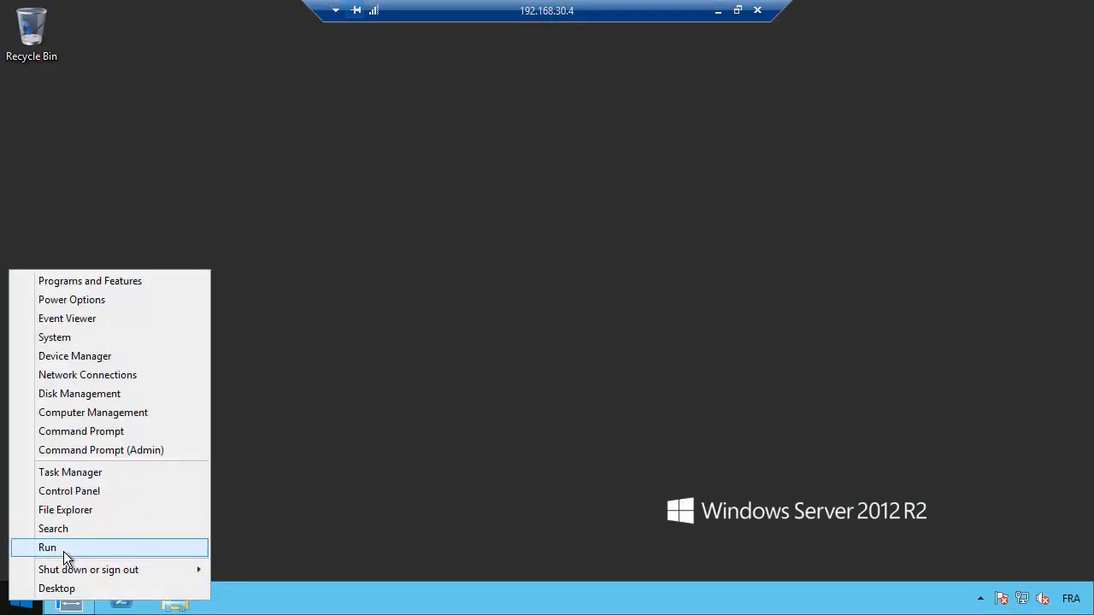
left_click(63, 549)
key("Return")
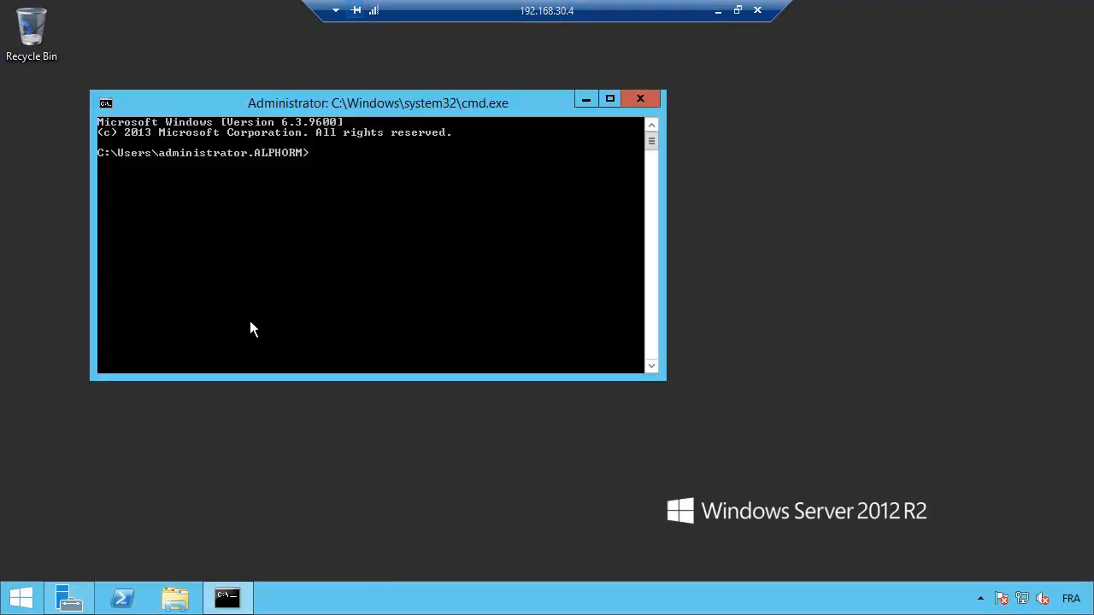
type("hostname")
key("Return")
Step: Copy SRV-ROLES-1 from the console and return to the browser's Host field
right_click(174, 168)
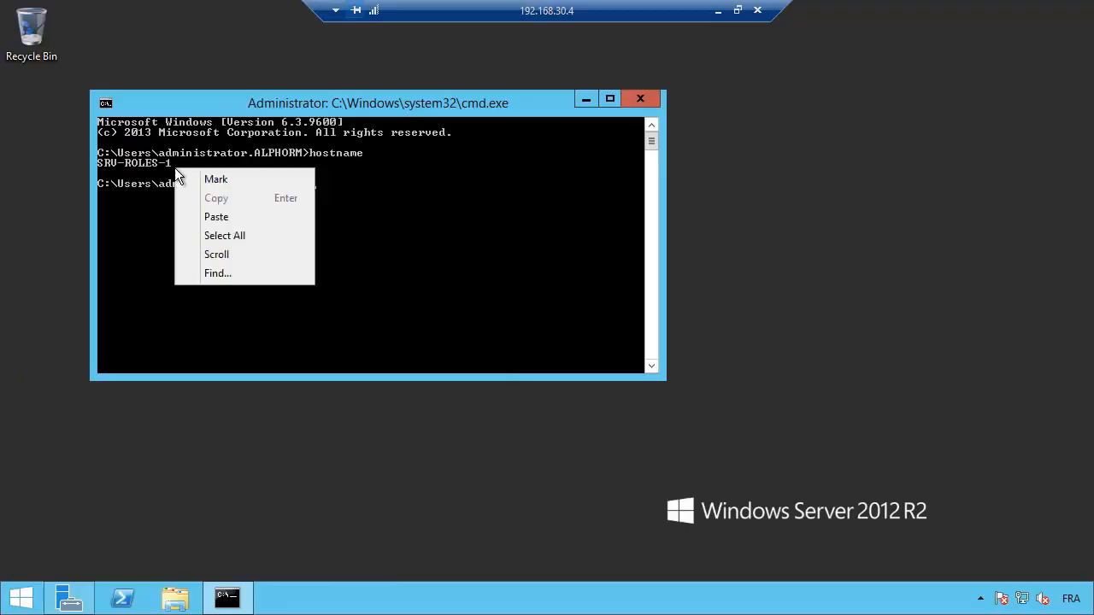
left_click(195, 178)
left_click(170, 163)
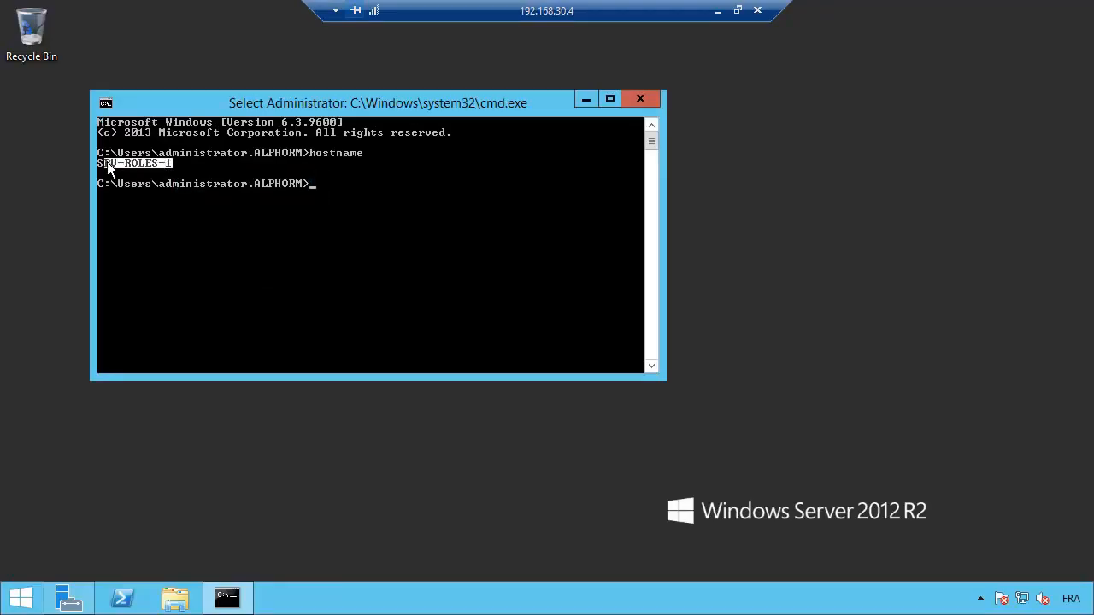
key("Return")
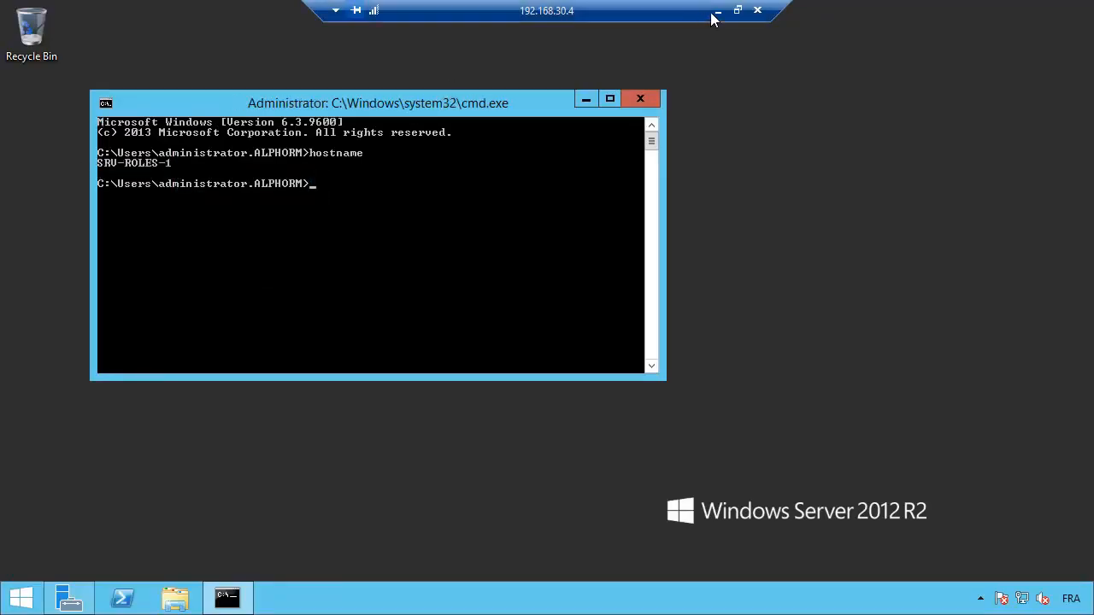
left_click(716, 11)
left_click(664, 155)
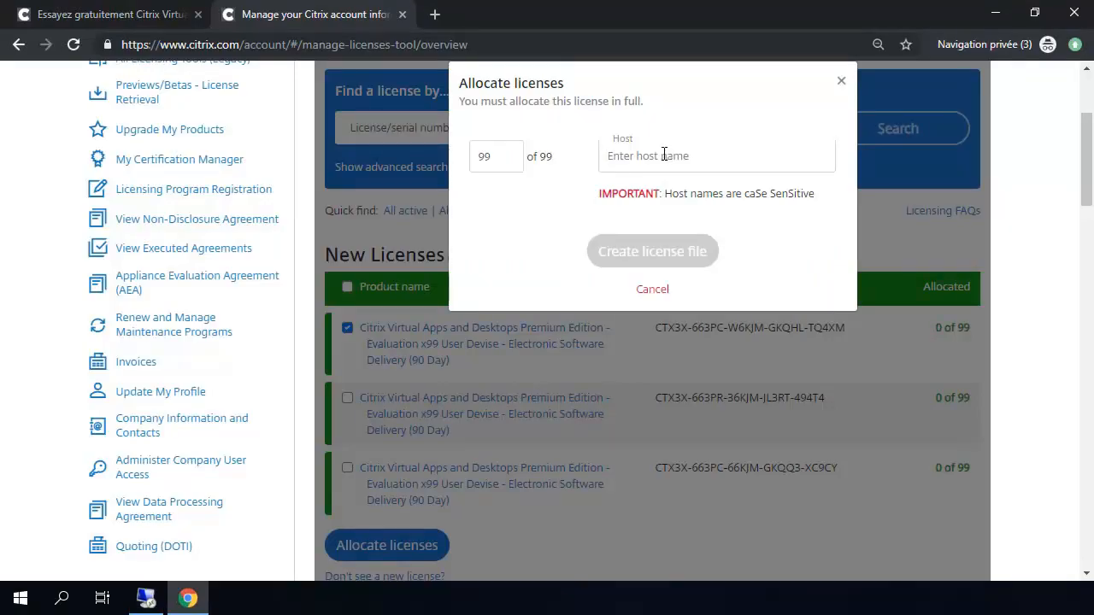
Step: Allocate all 99 licenses to host SRV-ROLES-1 and download the generated .lic file
key("ctrl+v")
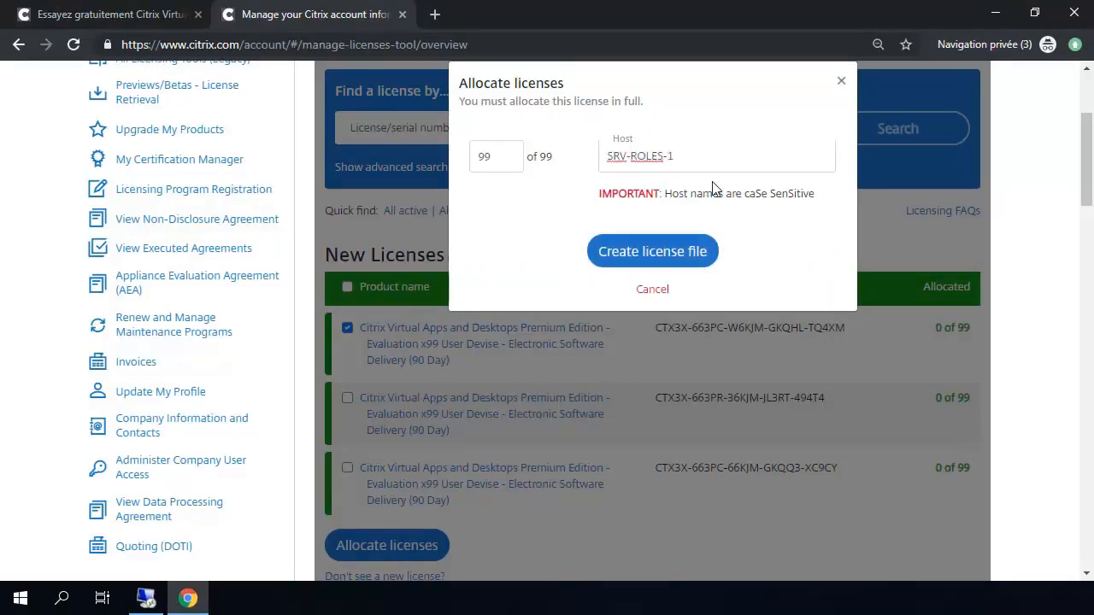
left_click(650, 253)
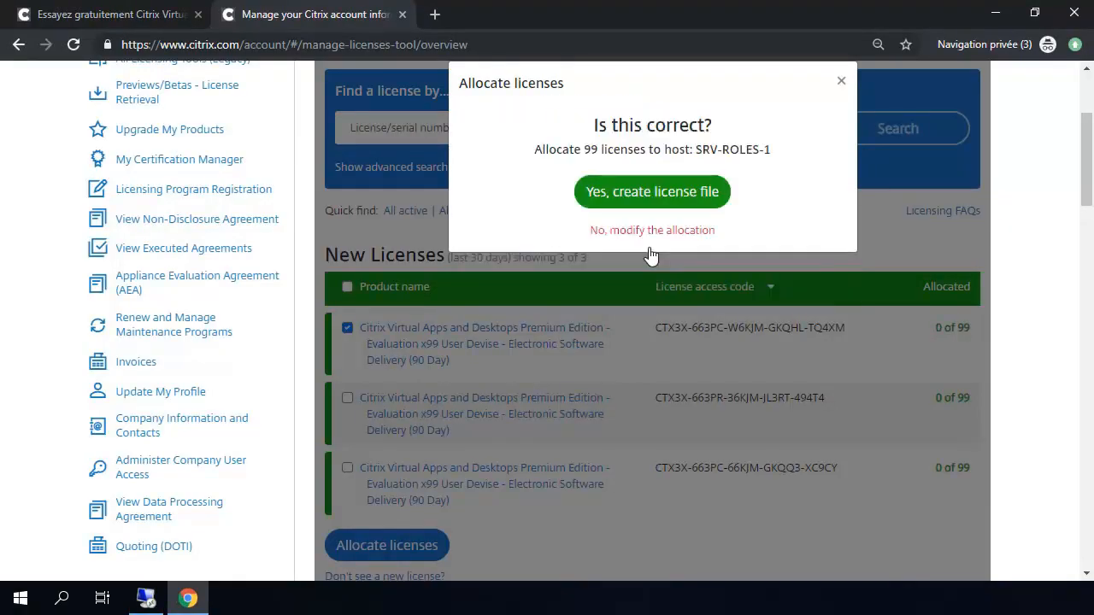
left_click(654, 196)
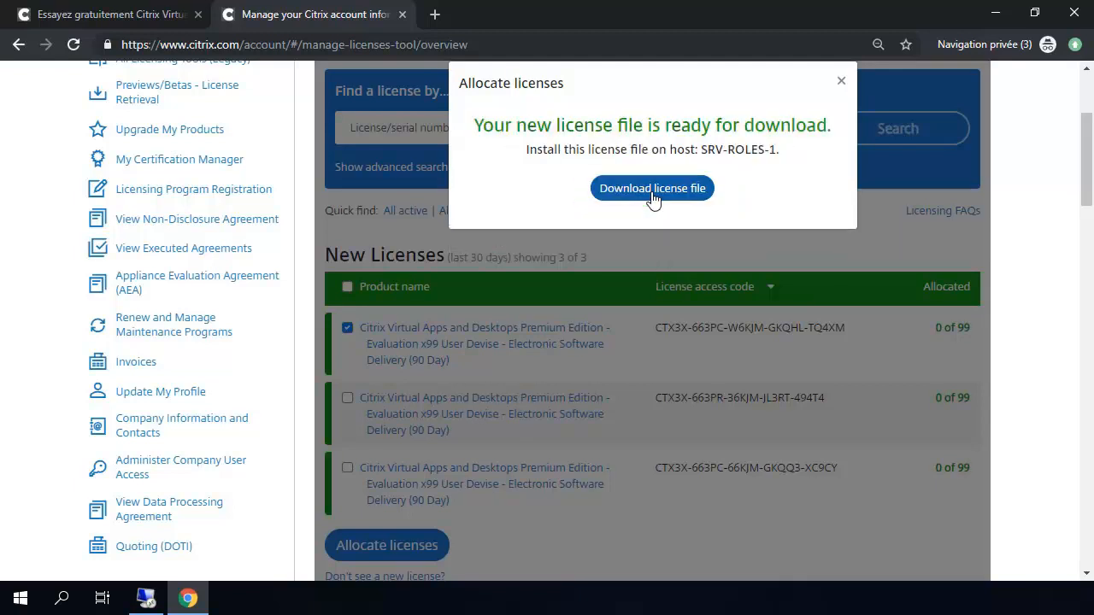
left_click(656, 198)
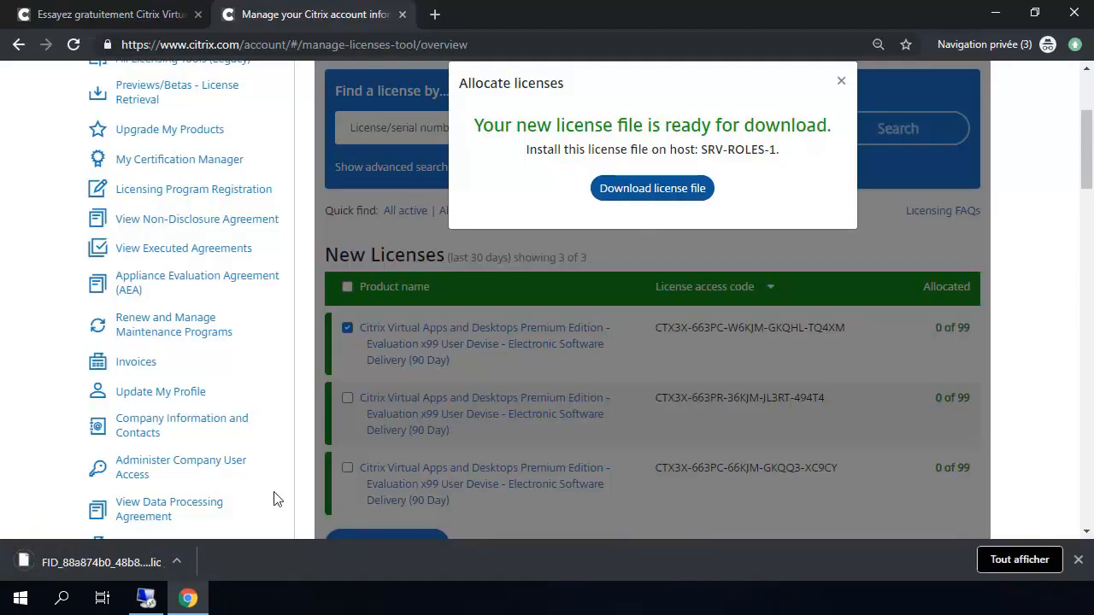
Step: Show the downloaded .lic file in its folder, then return to the remote server session
right_click(120, 570)
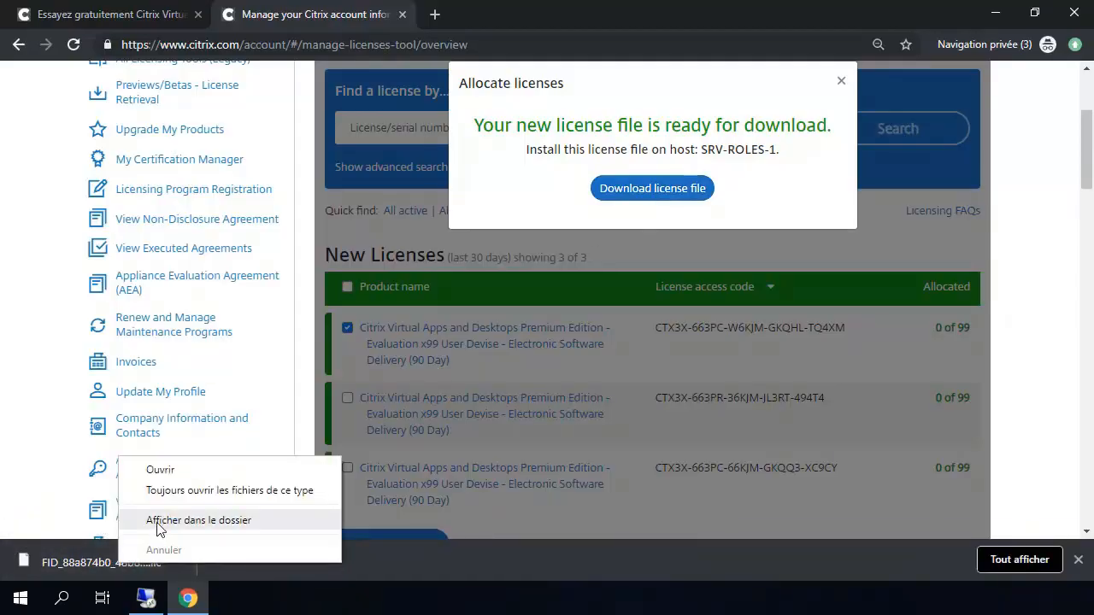
left_click(157, 521)
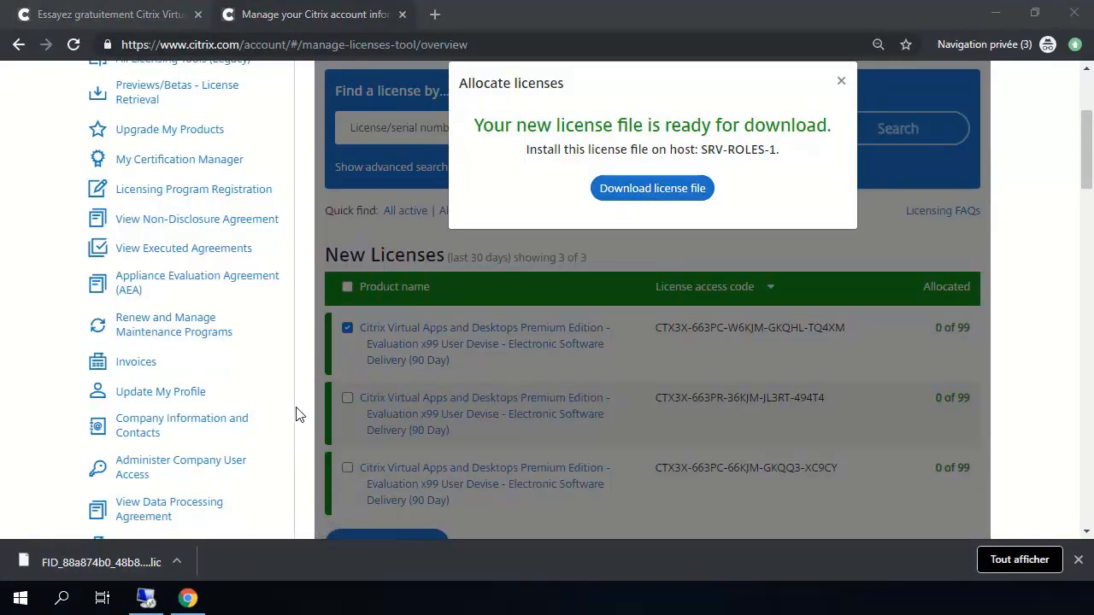
right_click(124, 569)
left_click(147, 599)
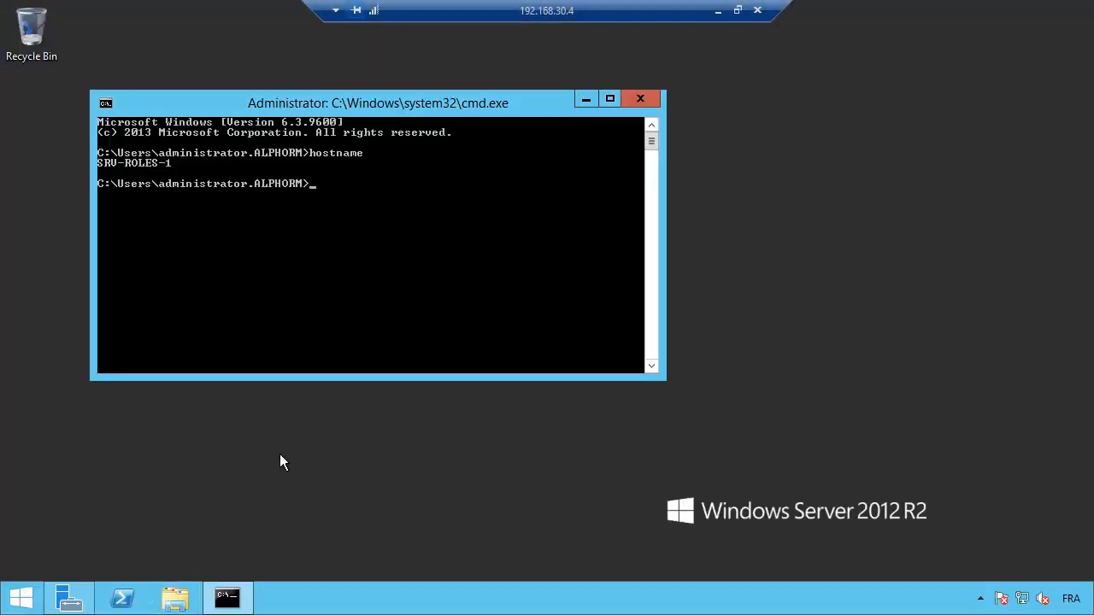
Step: Paste the FID_88a874….lic license file onto the server desktop and minimize the command prompt
right_click(246, 435)
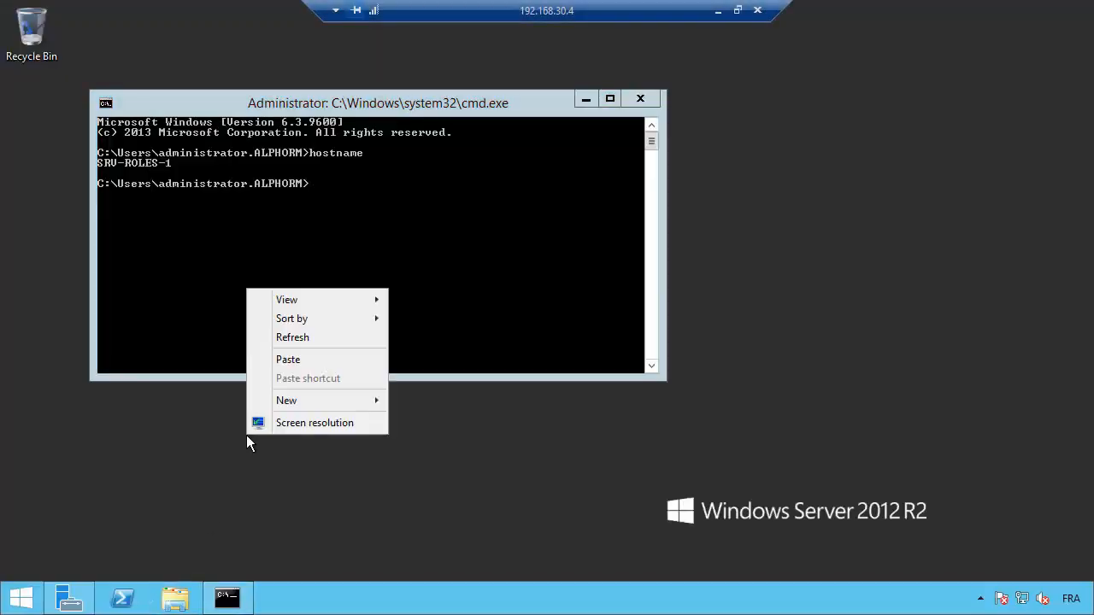
left_click(288, 359)
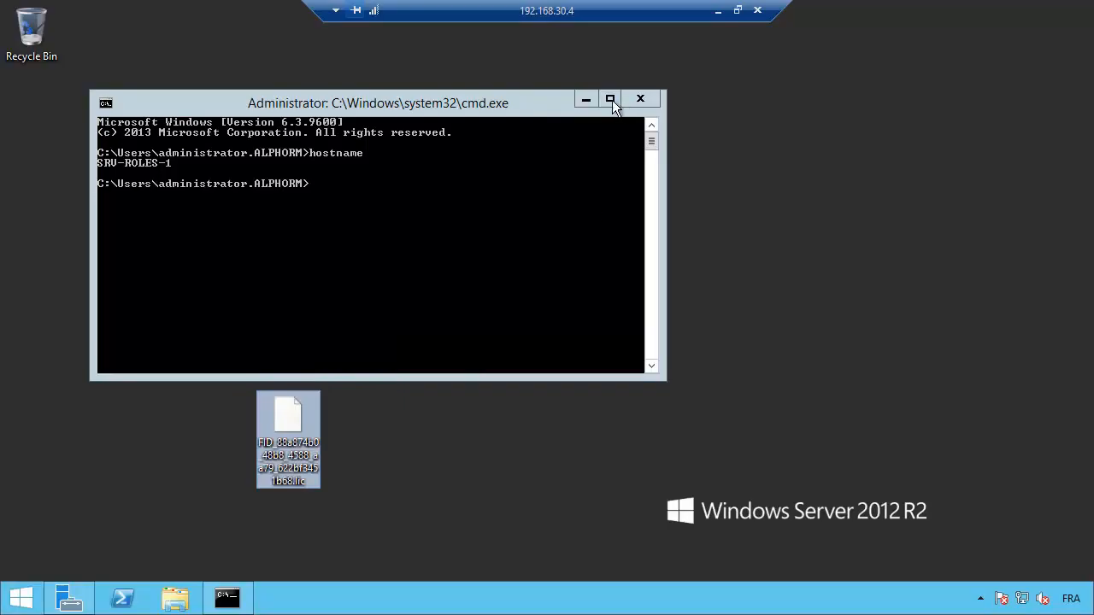
left_click(586, 99)
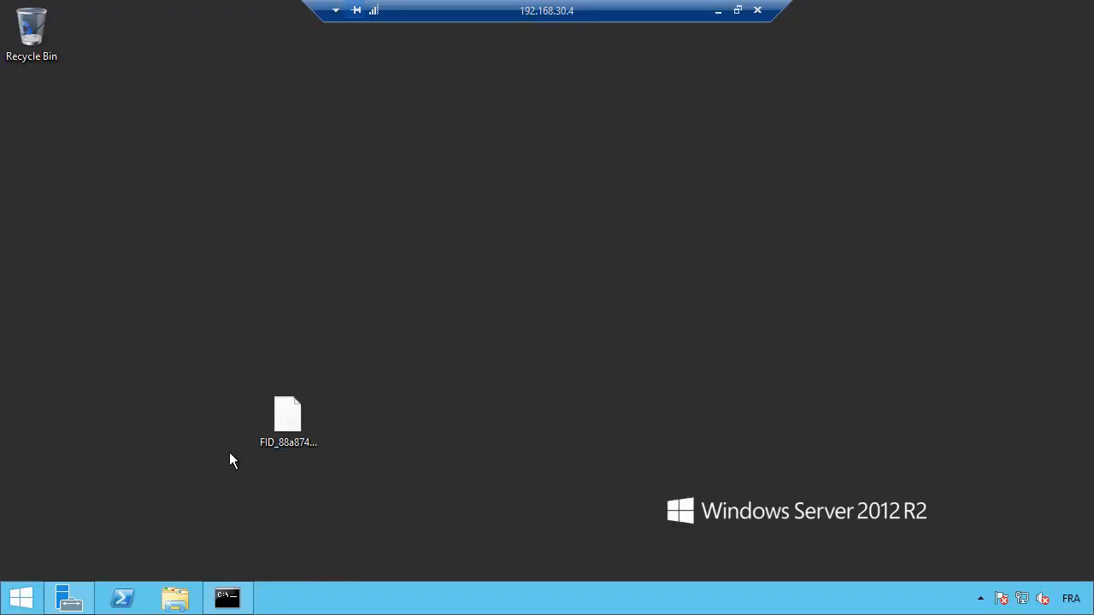
Step: Launch Citrix License Administration Console from the Start screen's Apps list
left_click(23, 597)
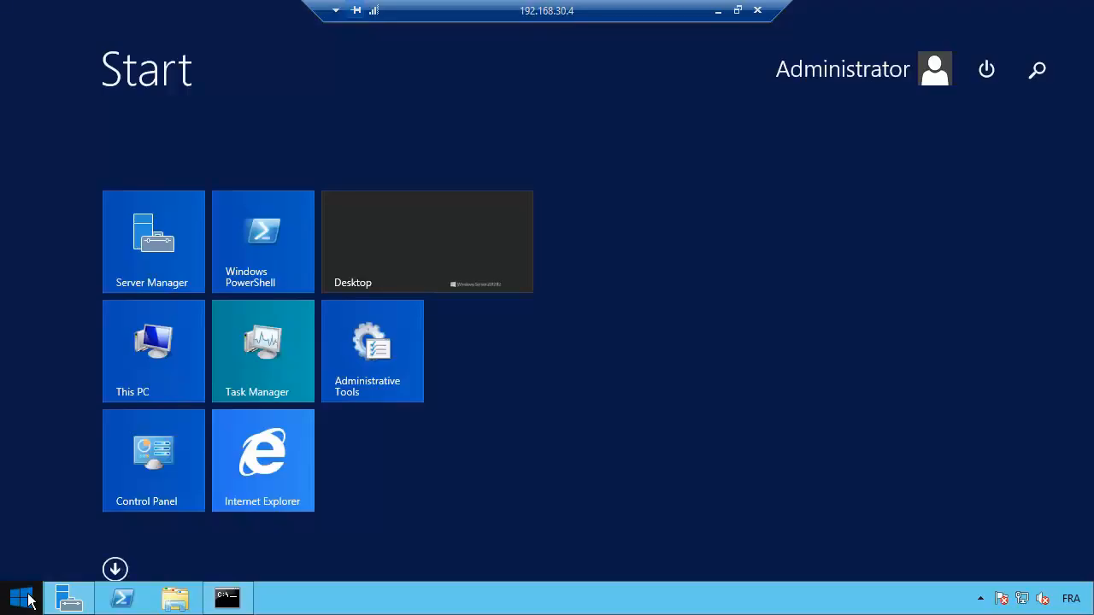
left_click(115, 569)
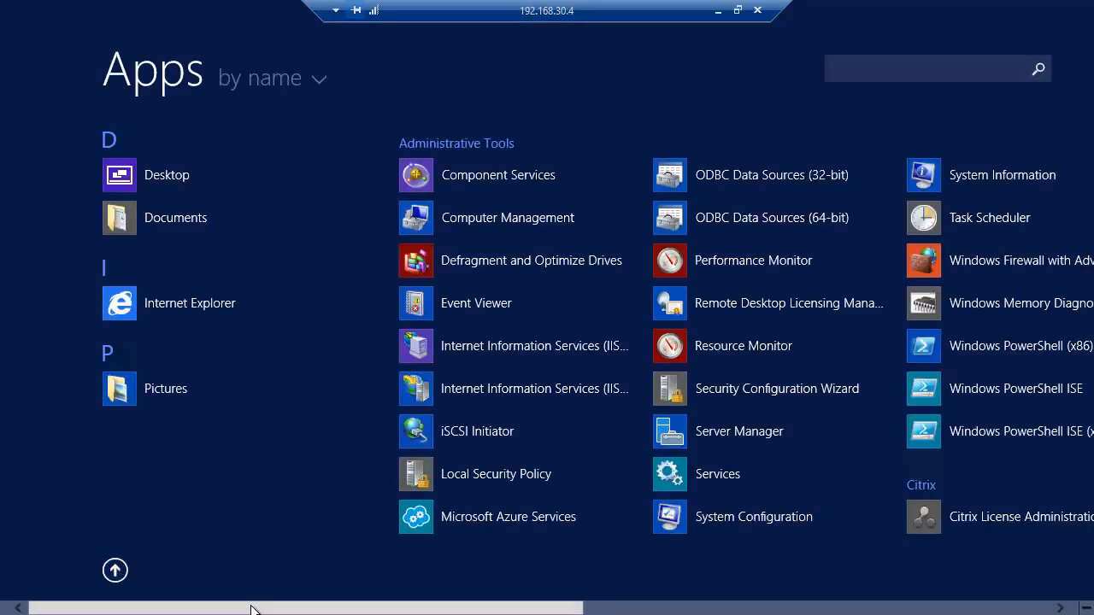
left_click_drag(281, 609, 515, 611)
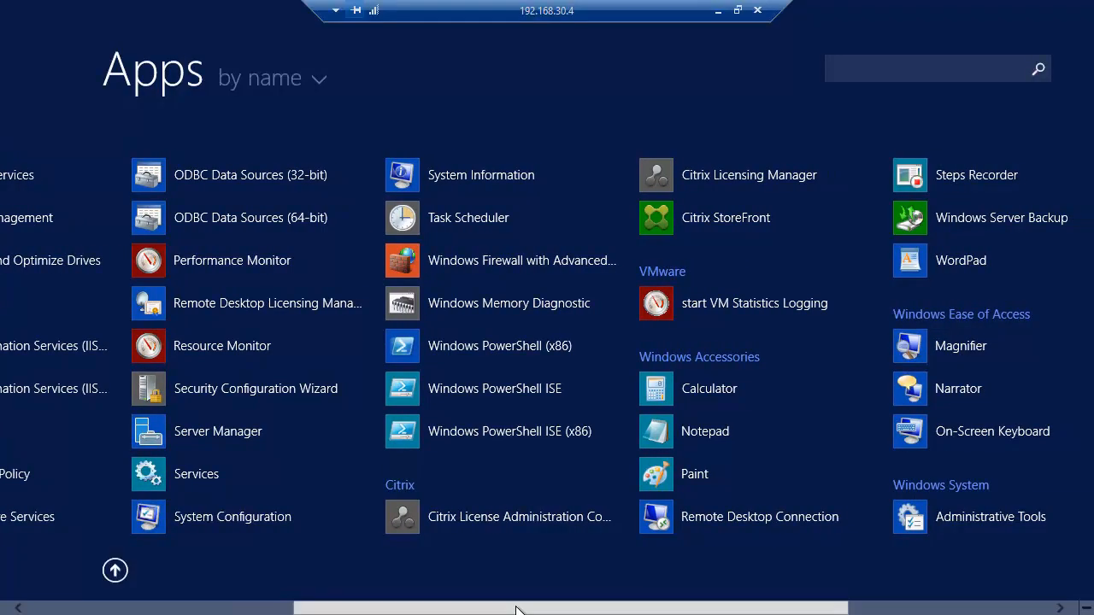
left_click(463, 521)
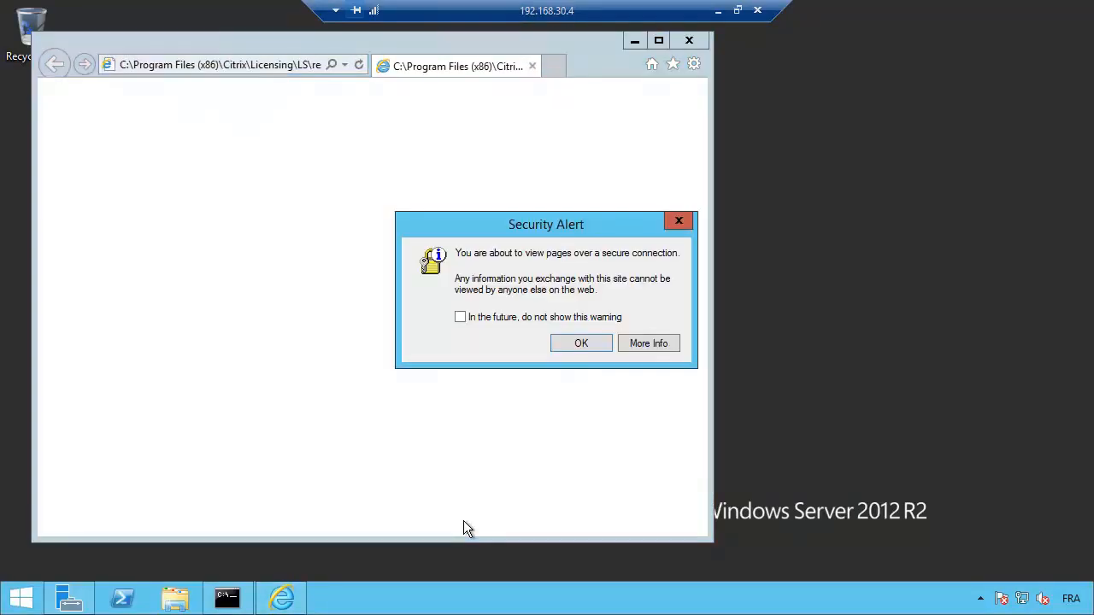
Step: Dismiss the security alert, continue past the certificate warning, and maximize the browser window
left_click(460, 317)
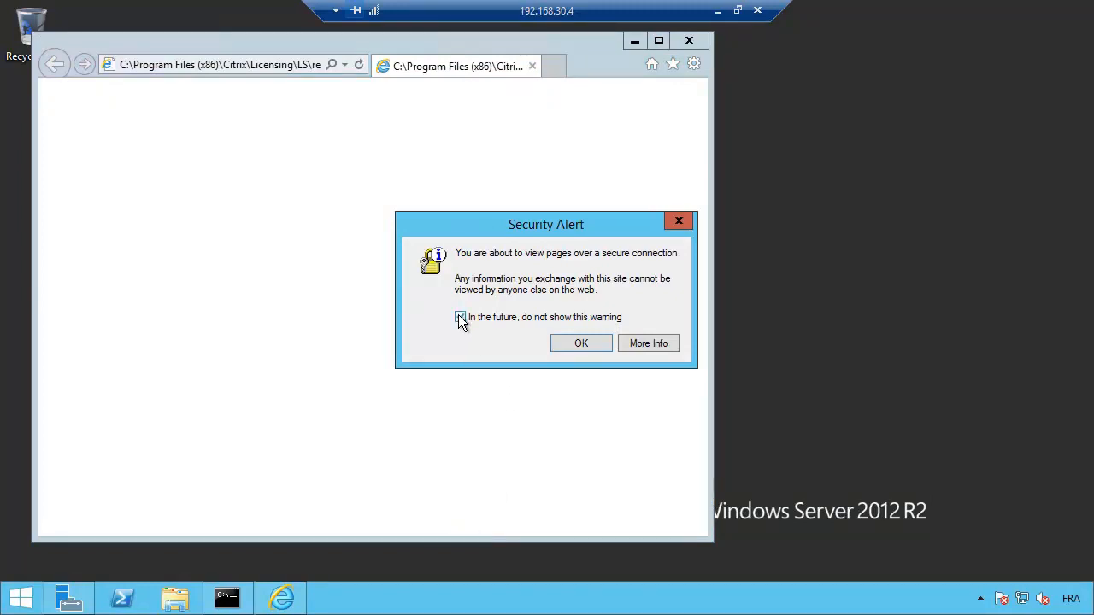
left_click(581, 342)
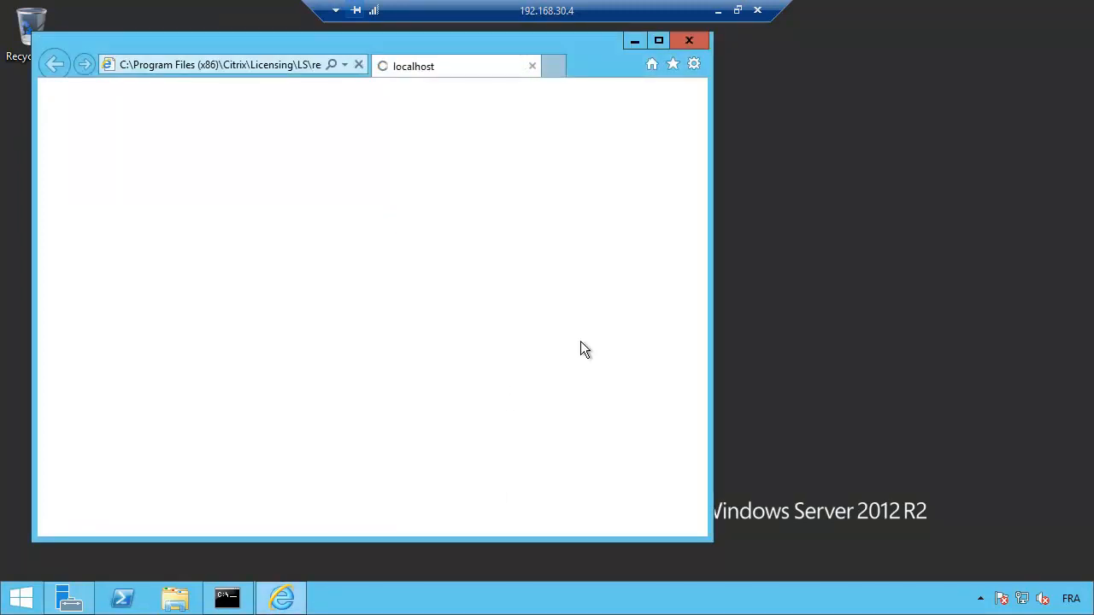
left_click(318, 322)
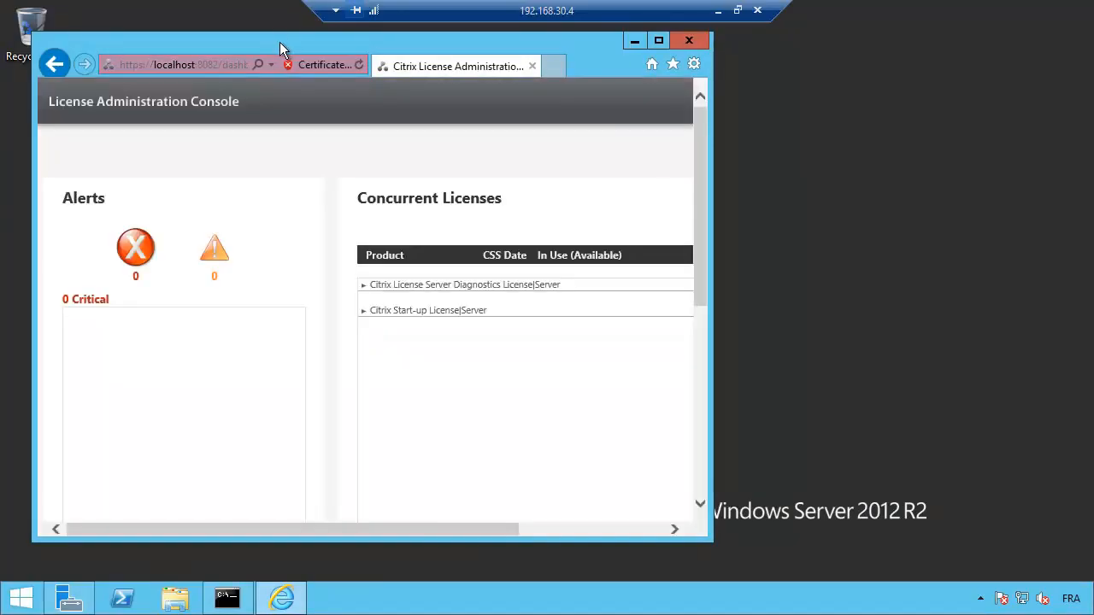
double_click(279, 42)
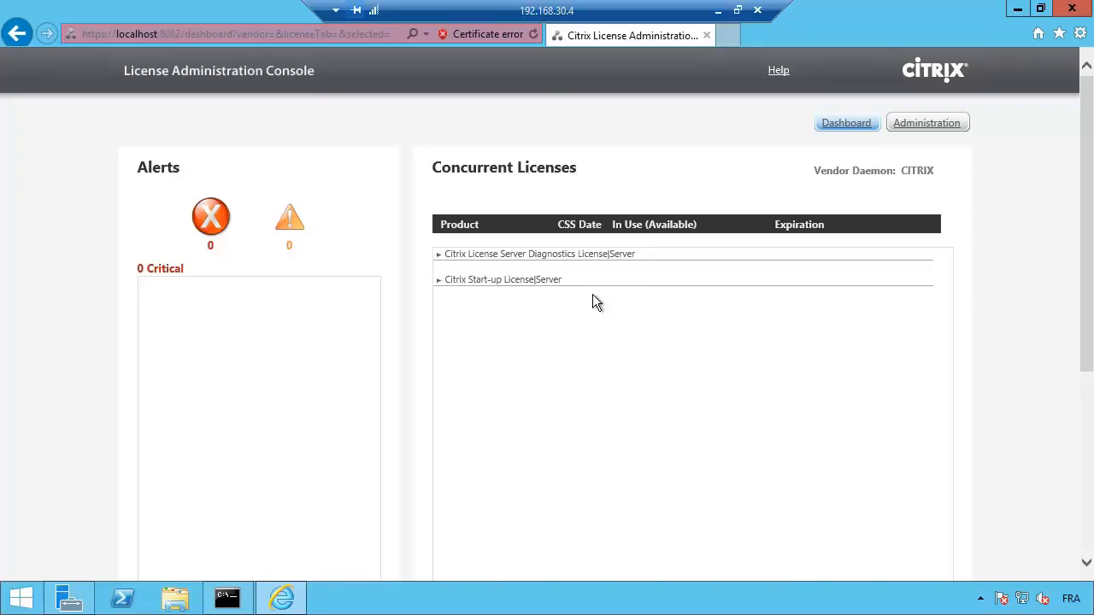
Step: Log on to the Administration area with the domain administrator account, declining to save the password
left_click(929, 131)
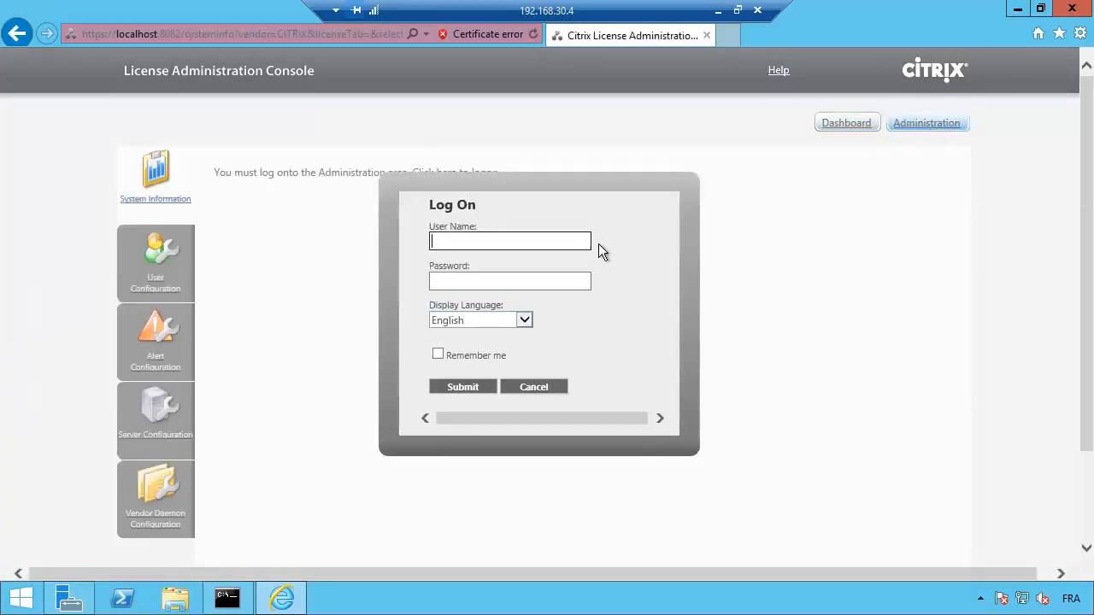
type("alphorn\\")
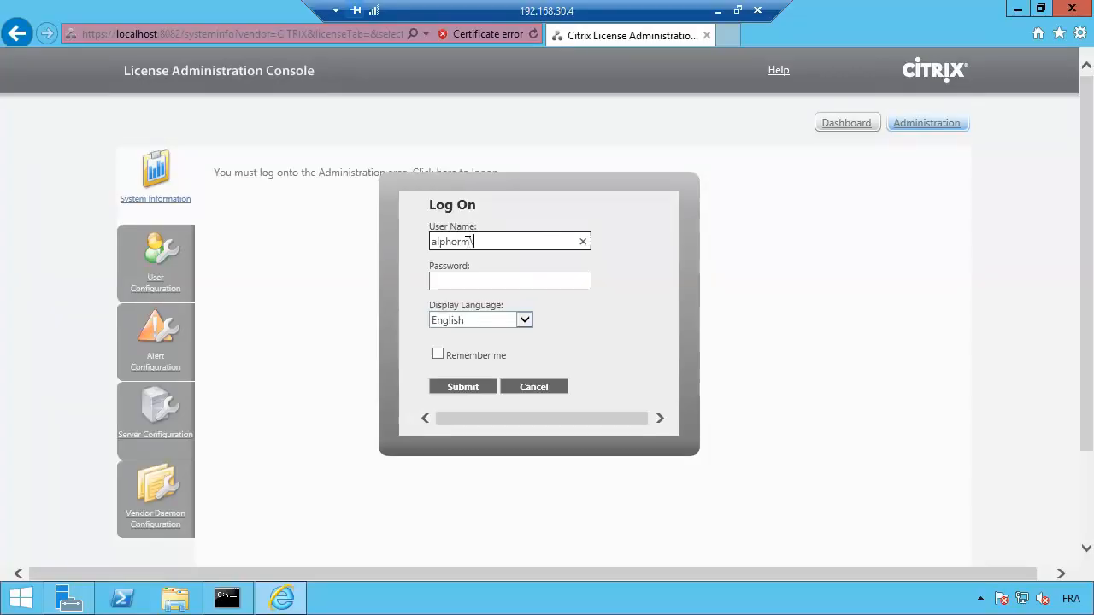
type("administrator")
key("Tab")
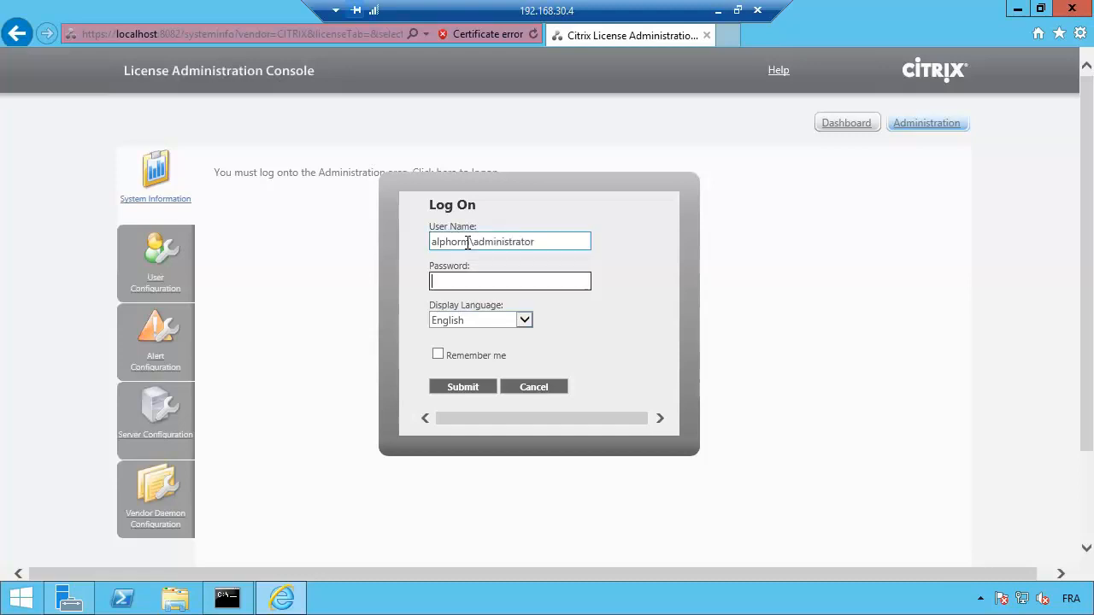
type("**************")
key("Return")
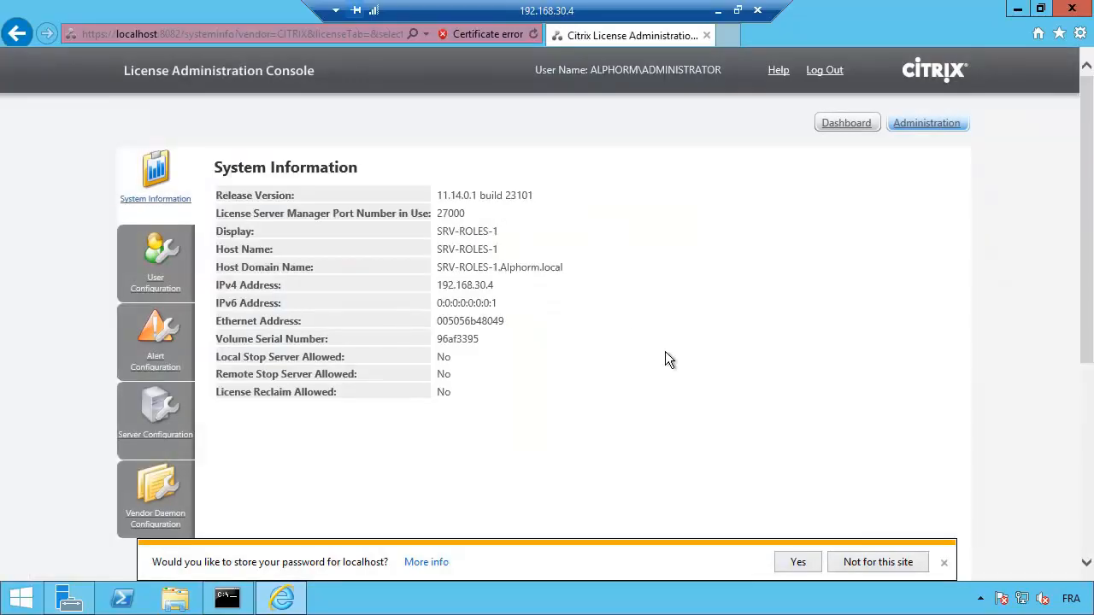
left_click(894, 562)
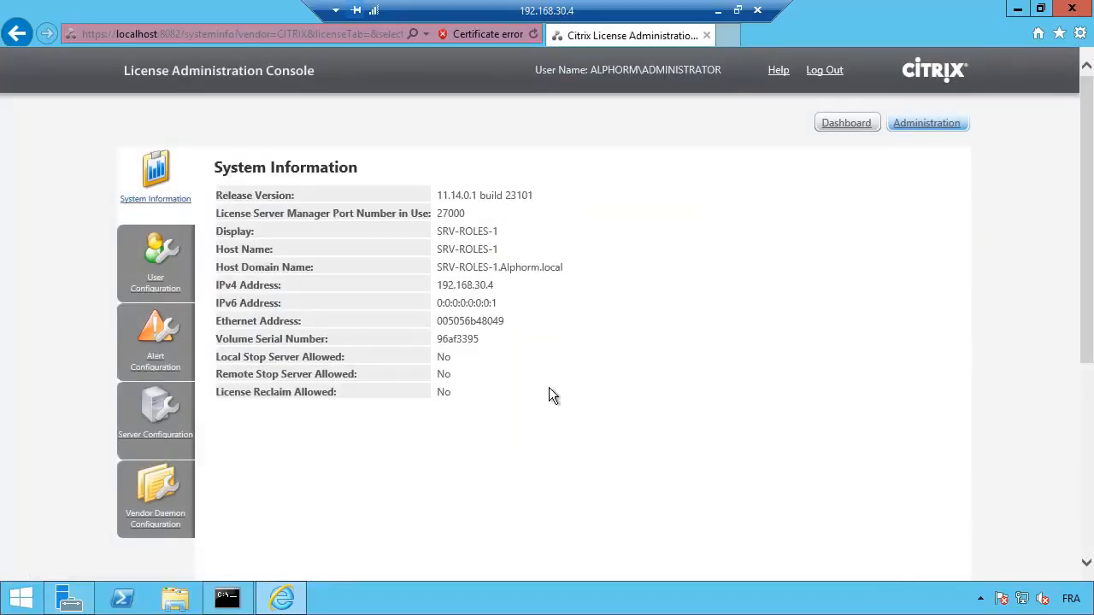
Step: Import the downloaded FID_88a874….lic file from the Desktop via Vendor Daemon Configuration
left_click(157, 494)
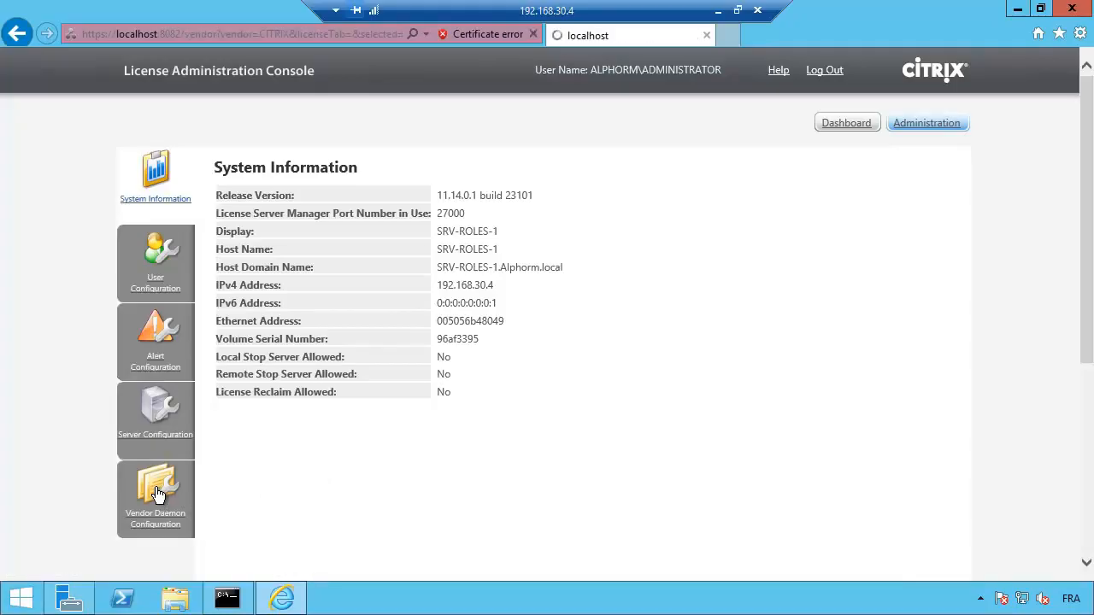
left_click(257, 218)
left_click(491, 221)
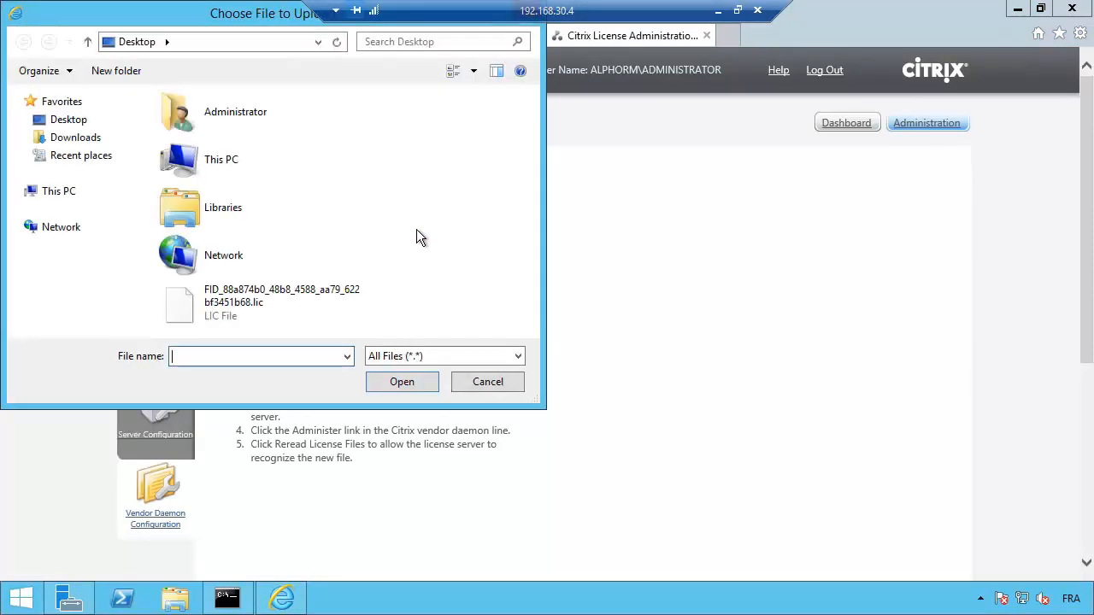
double_click(281, 297)
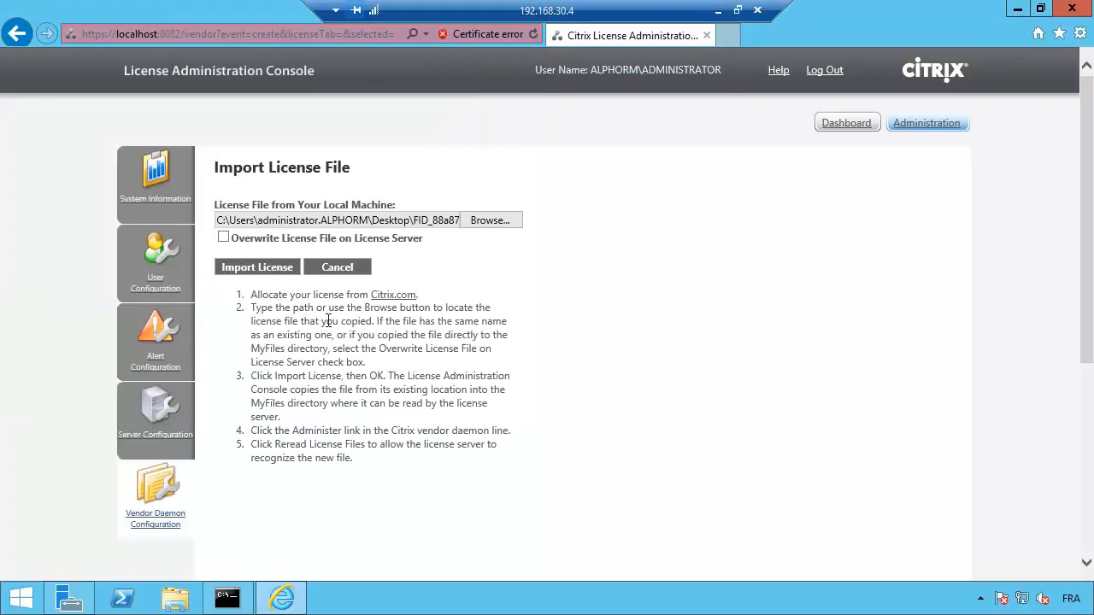
left_click(270, 268)
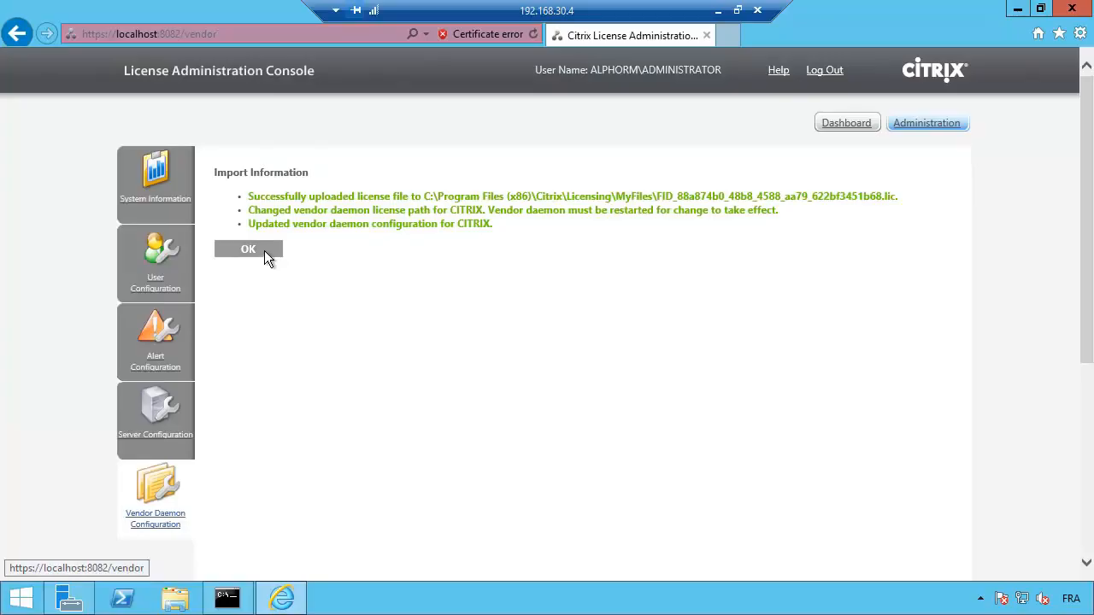
left_click(265, 254)
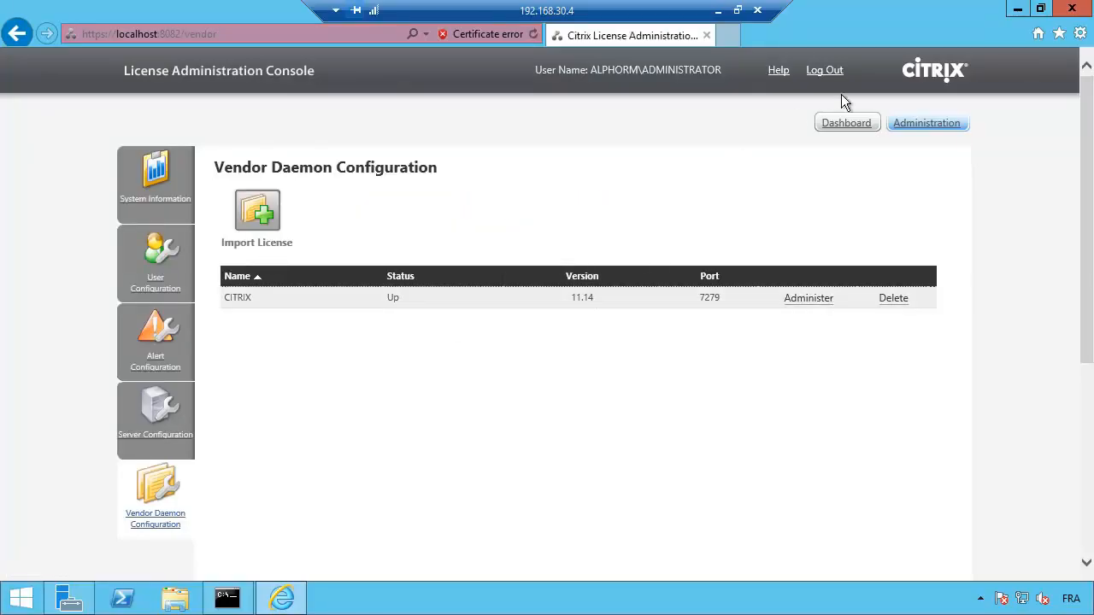
Step: Reread the CITRIX vendor daemon's license files so Citrix Virtual Apps and Desktops Premium appears on the dashboard
left_click(846, 128)
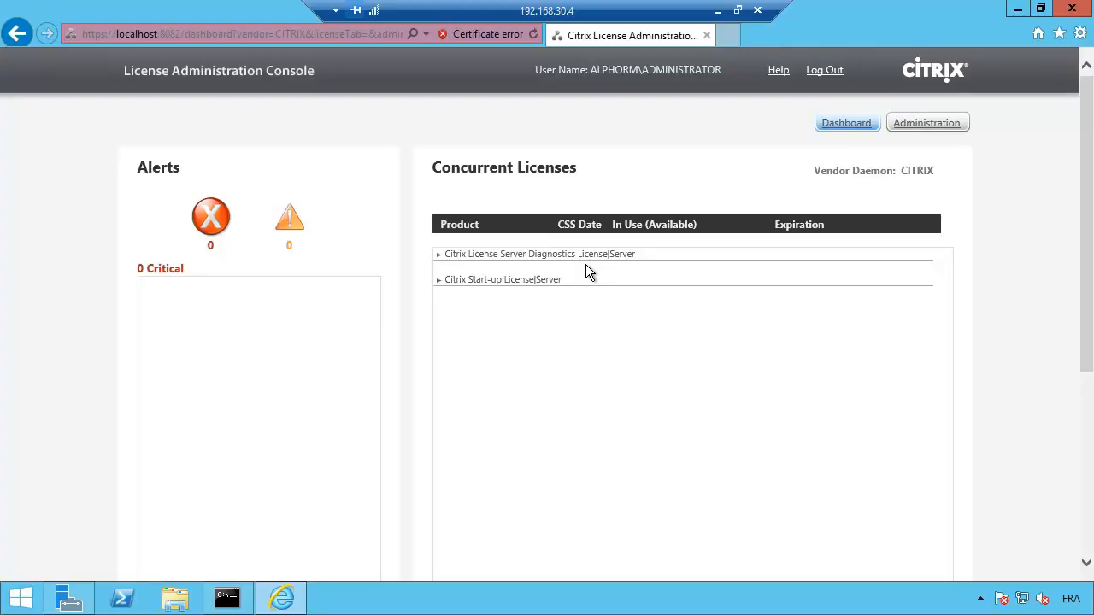
left_click(932, 133)
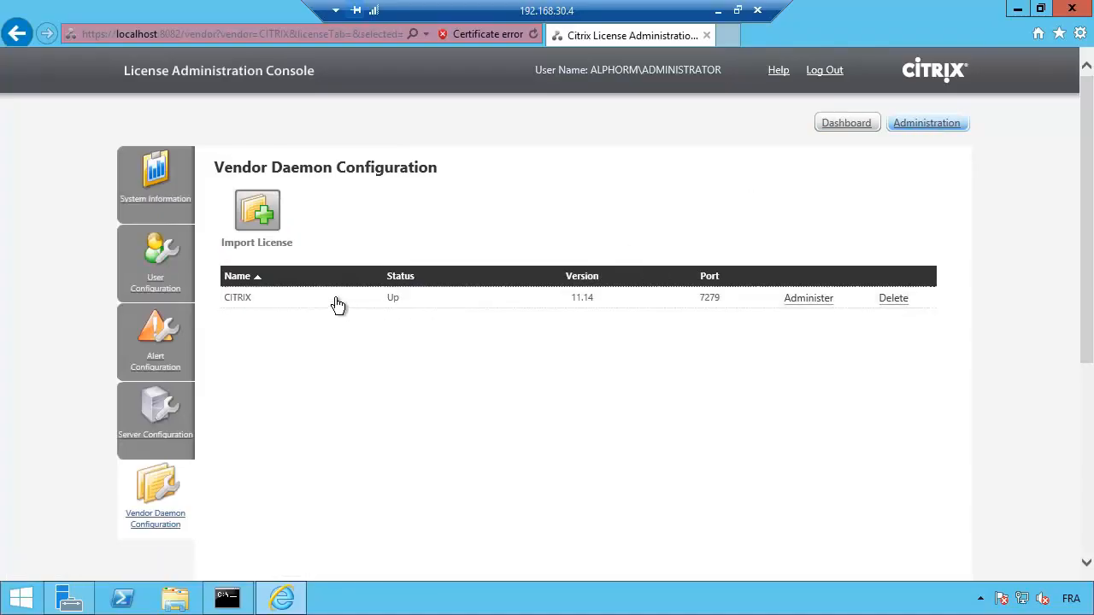
left_click(339, 306)
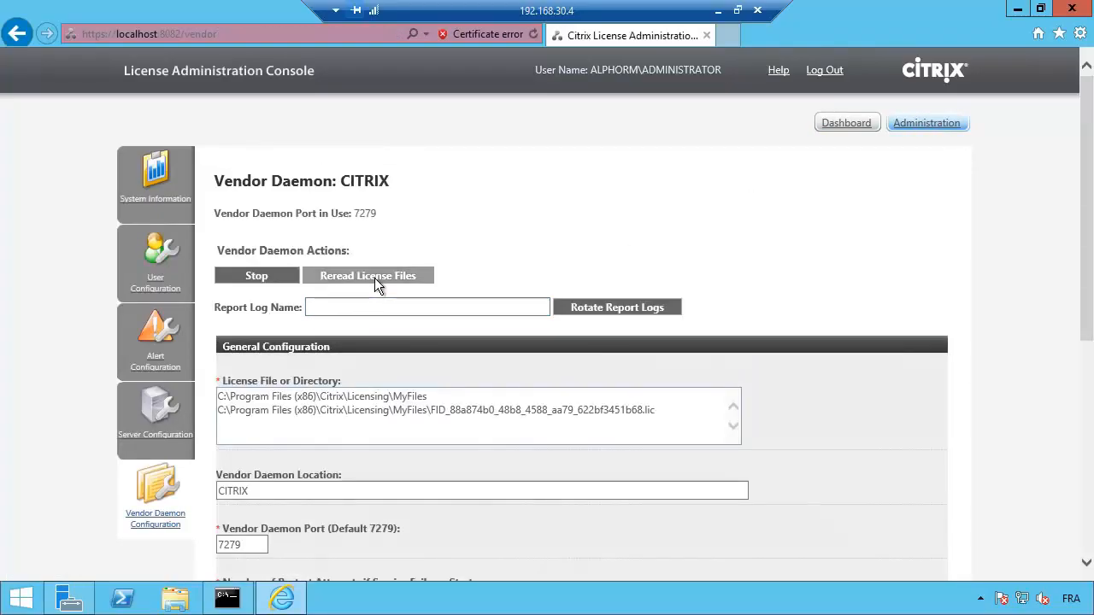
left_click(376, 275)
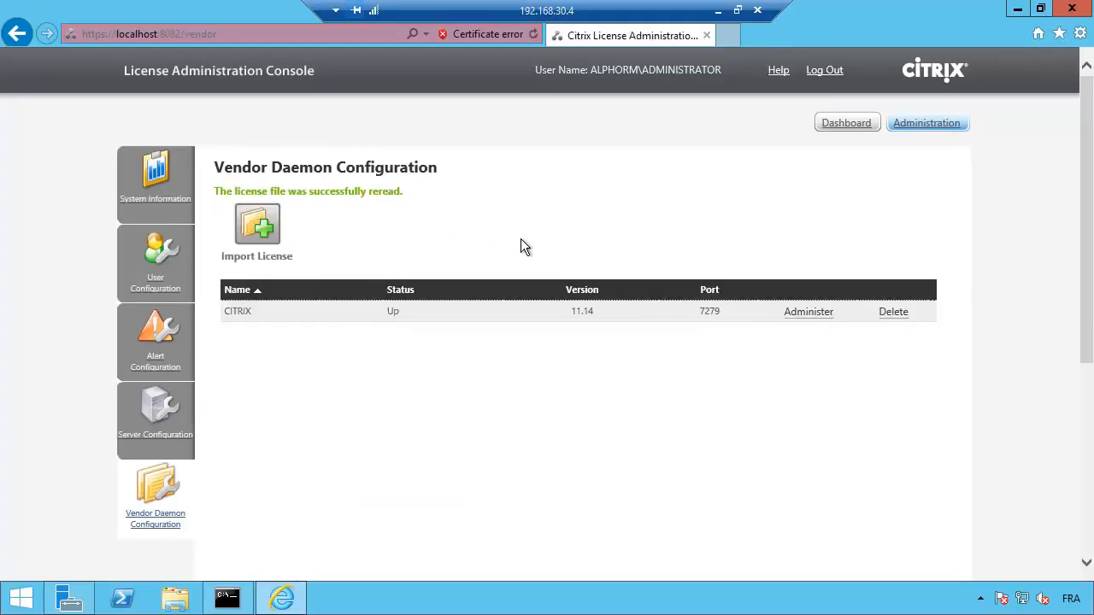
left_click(844, 129)
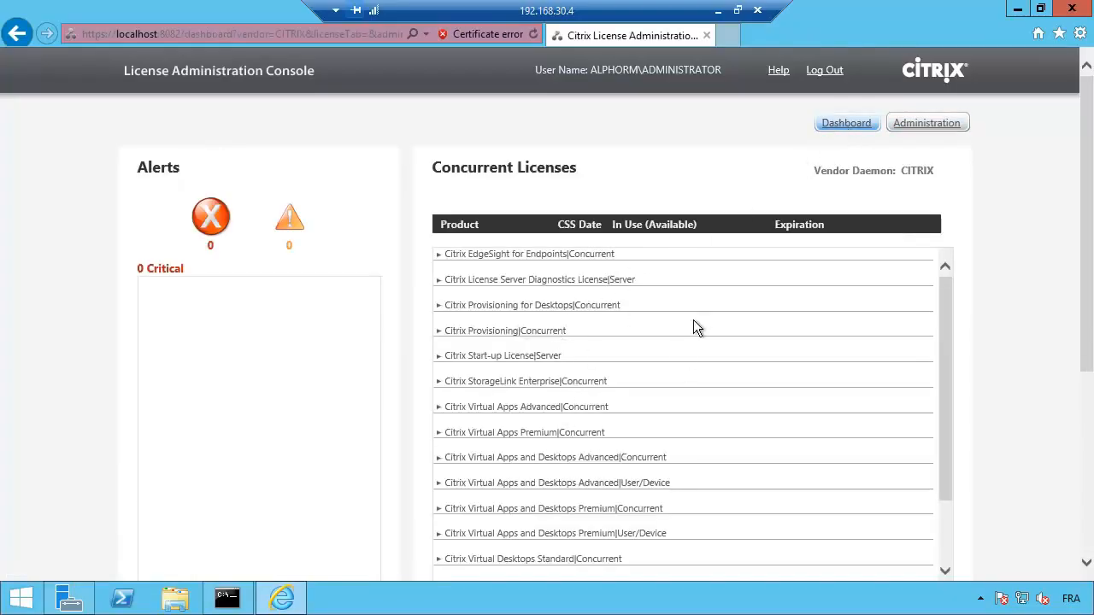
mouse_move(944, 365)
left_mouse_down()
mouse_move(939, 425)
mouse_move(945, 359)
left_mouse_up()
left_click(439, 433)
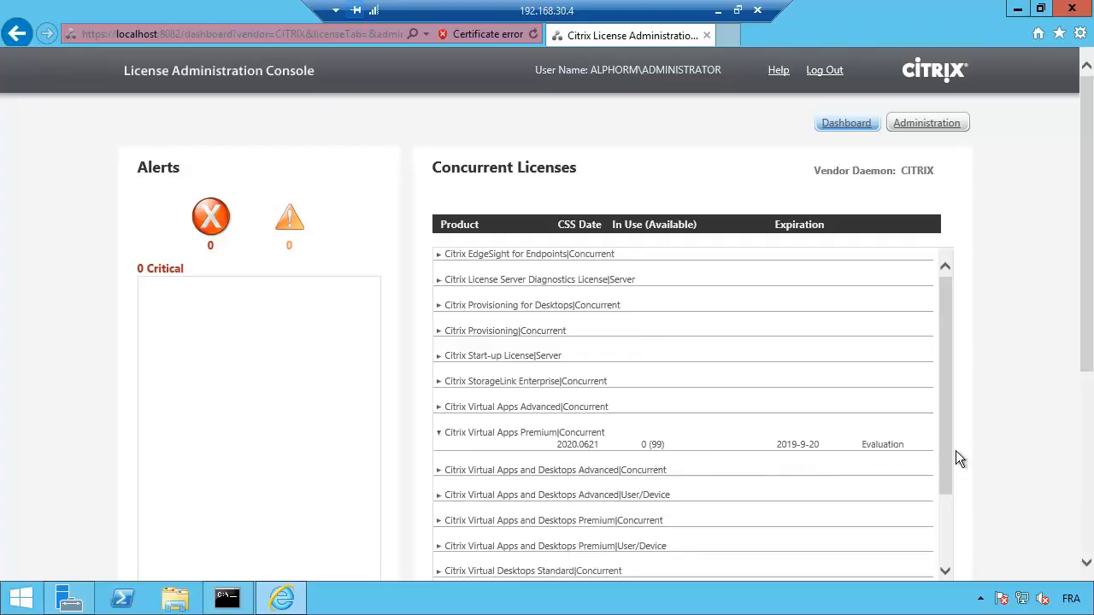
left_click_drag(943, 467, 937, 544)
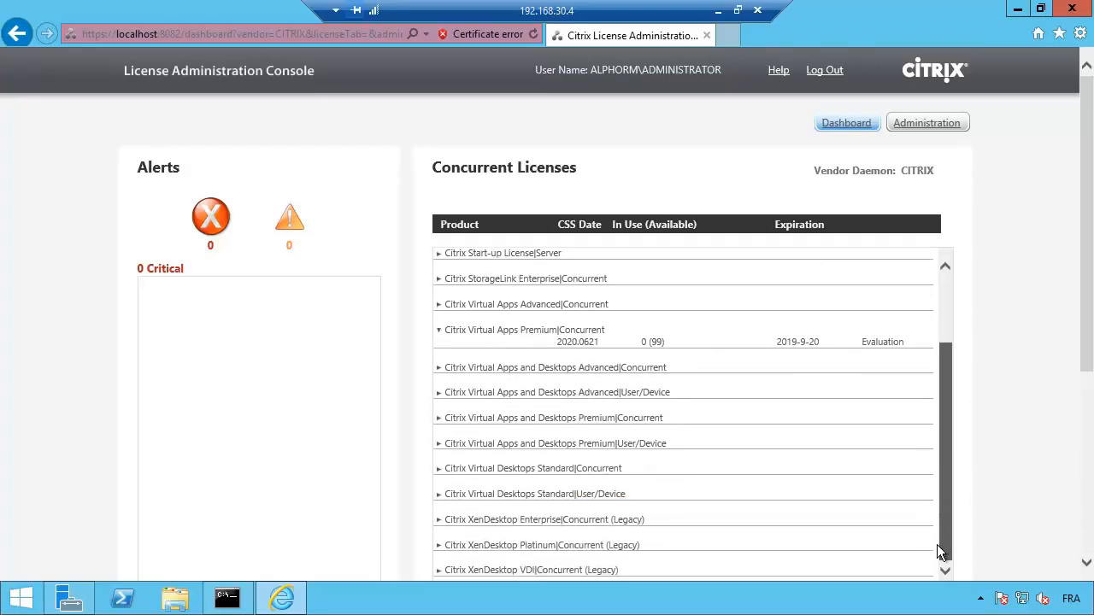
left_click(441, 330)
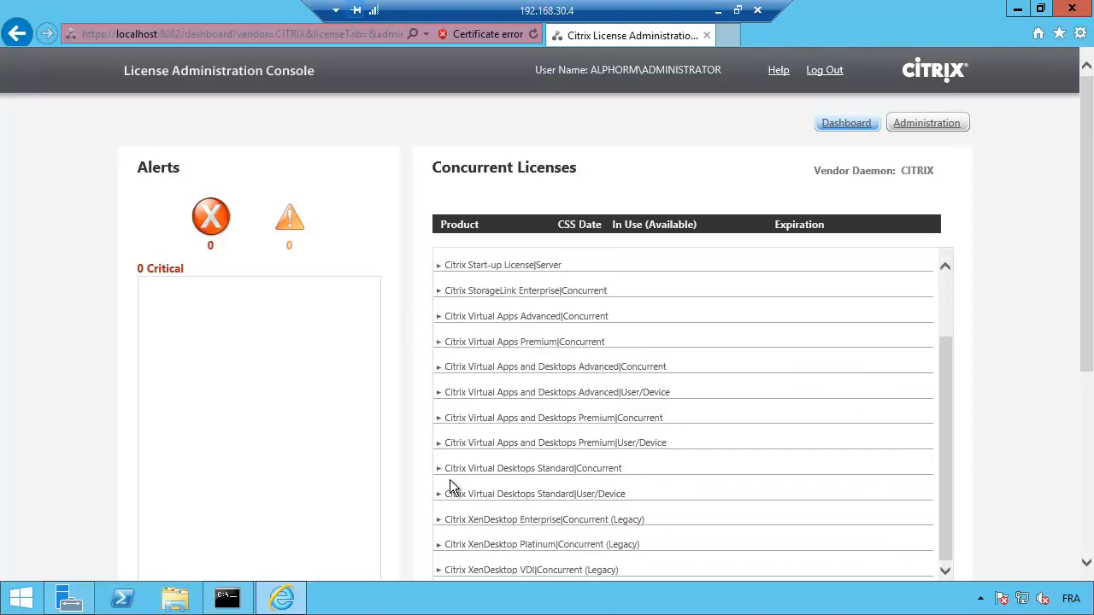